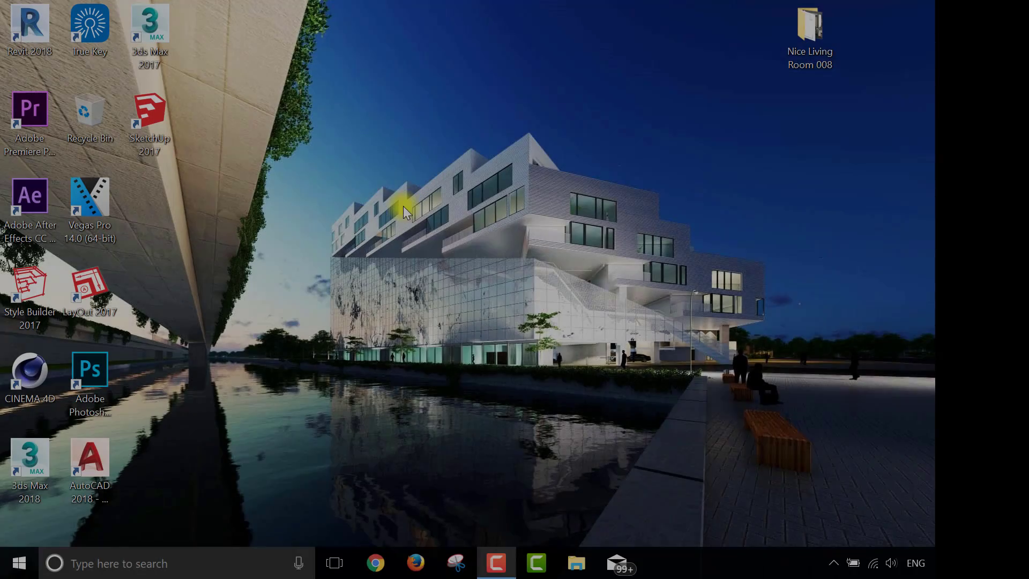
Step: Refresh the desktop and open Nice Living Room 008.skp from its folder in SketchUp
right_click(394, 198)
left_click(451, 265)
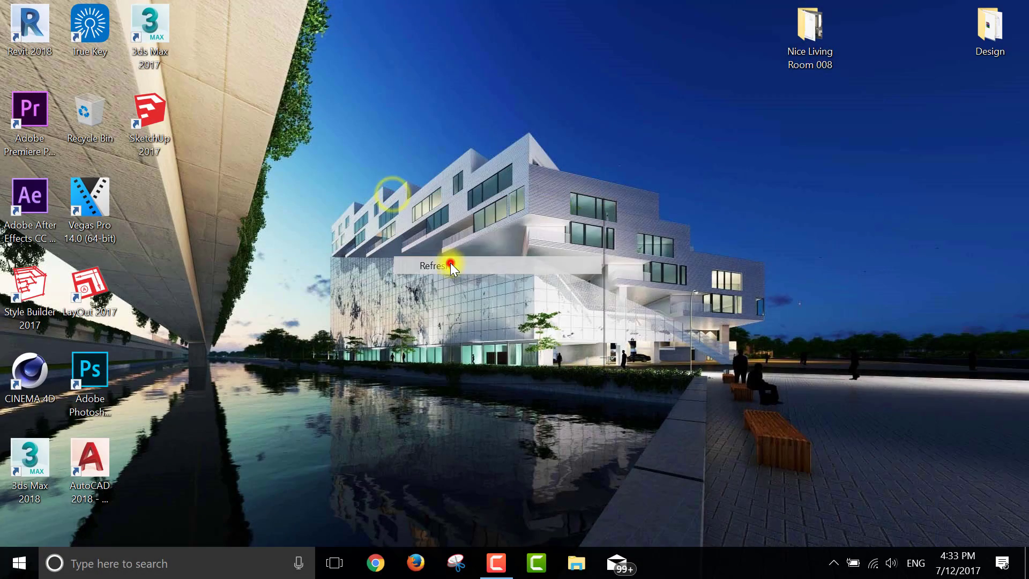
double_click(798, 32)
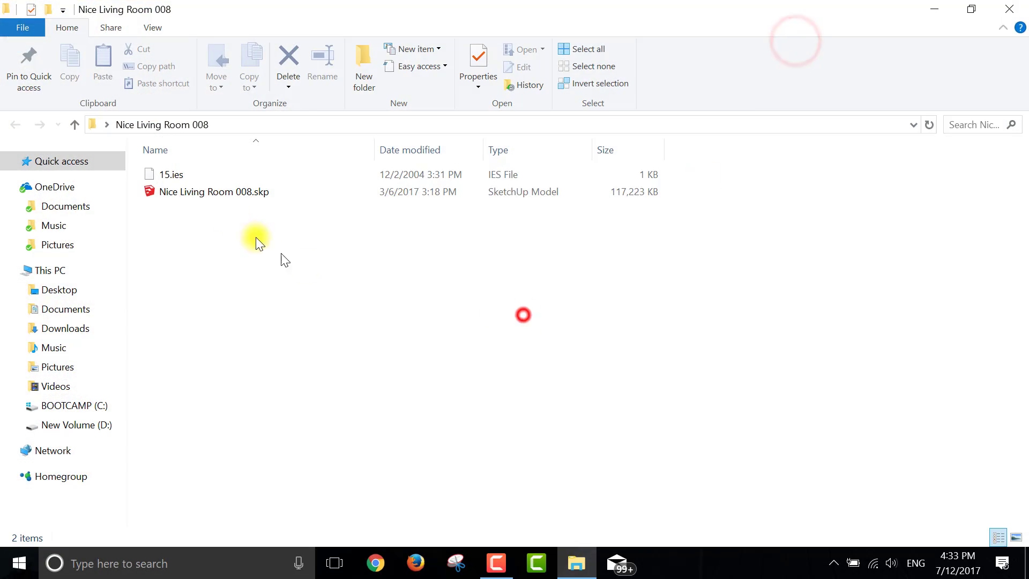
double_click(195, 192)
left_click(935, 8)
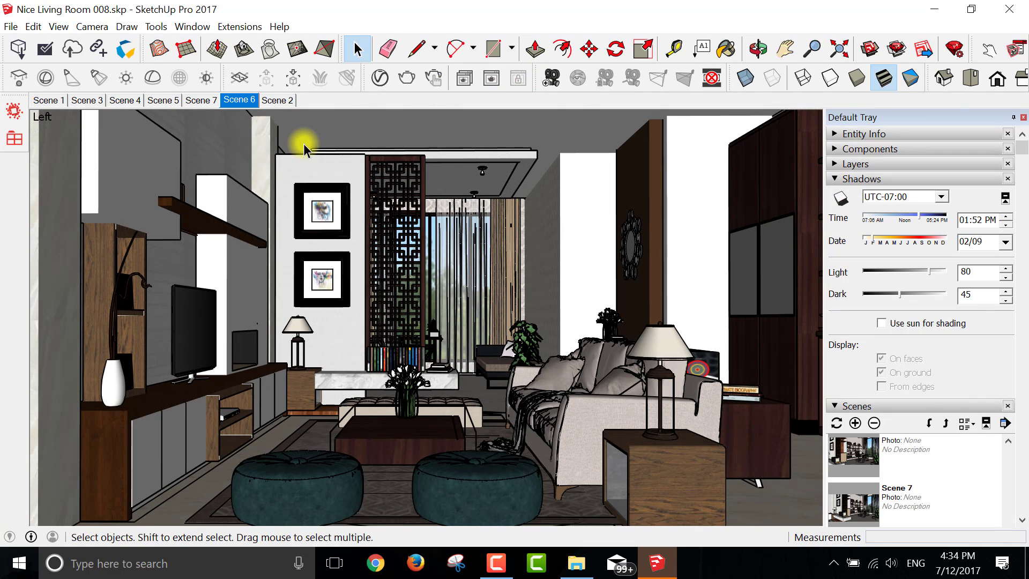
Step: Bring up the V-Ray Asset Editor listing the scene's materials
left_click(380, 77)
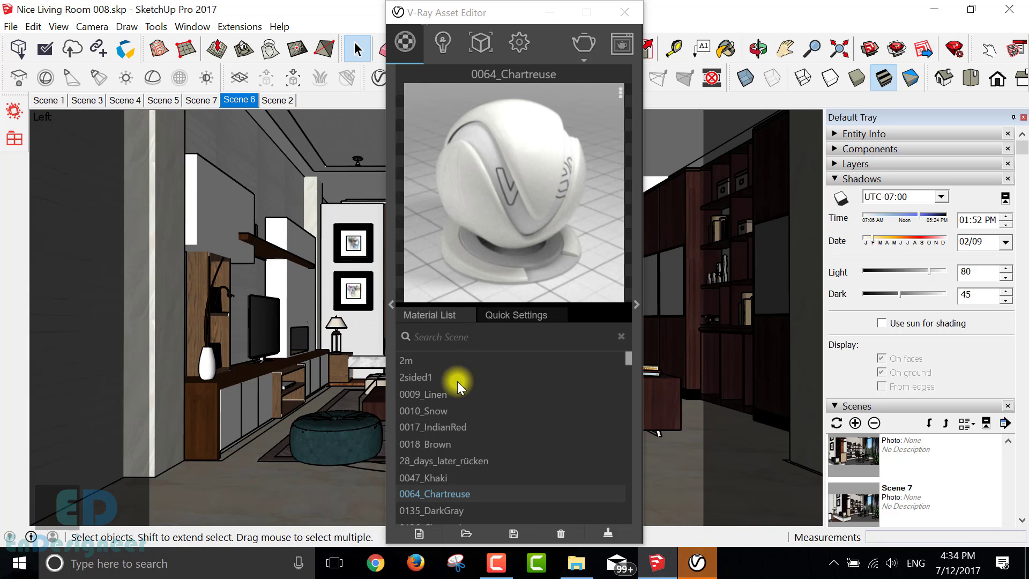
Step: Load the 15.ies profile from the Desktop folder into the LightIES light, then review the other lights
left_click(449, 36)
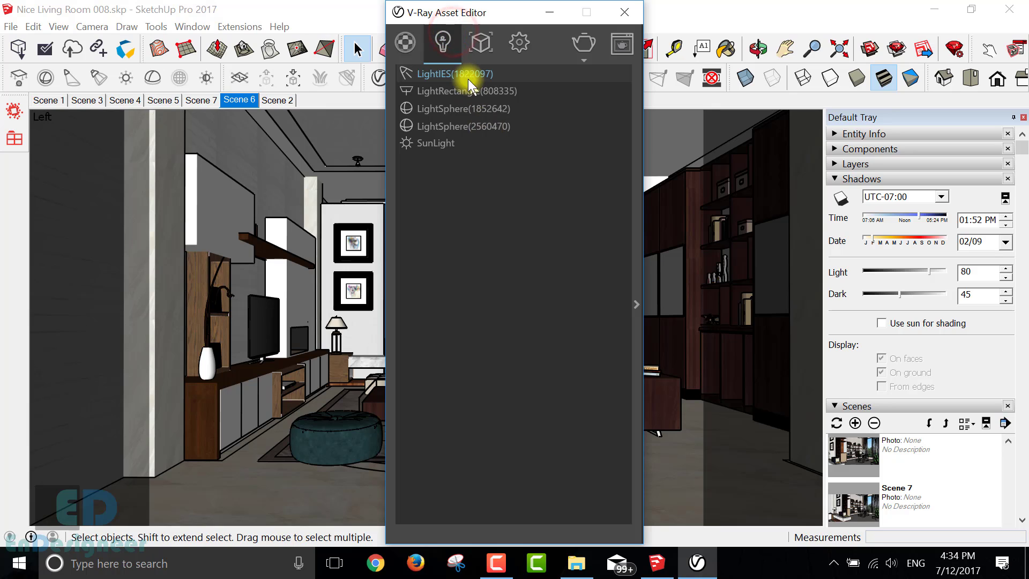
left_click(638, 310)
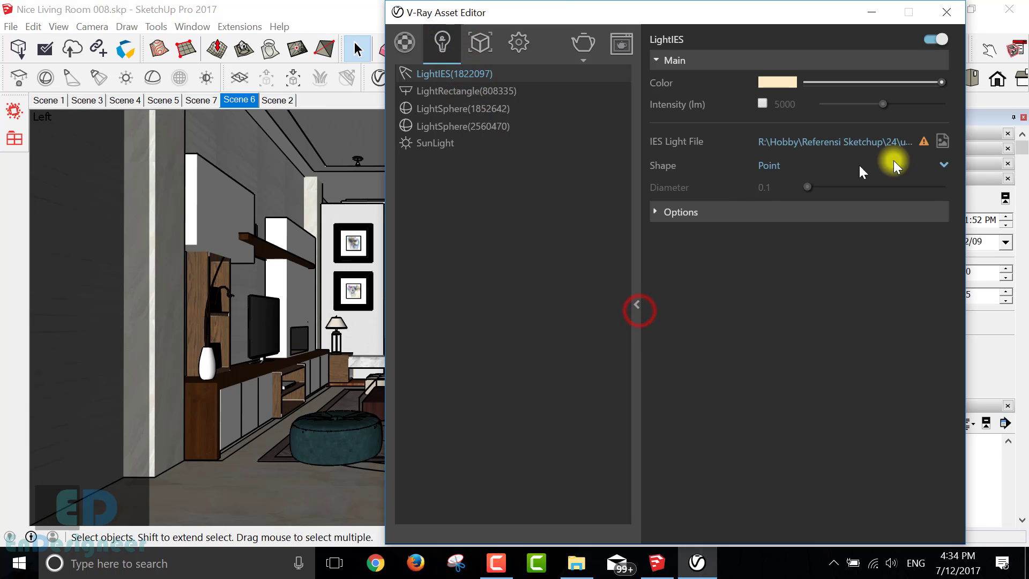
left_click(941, 141)
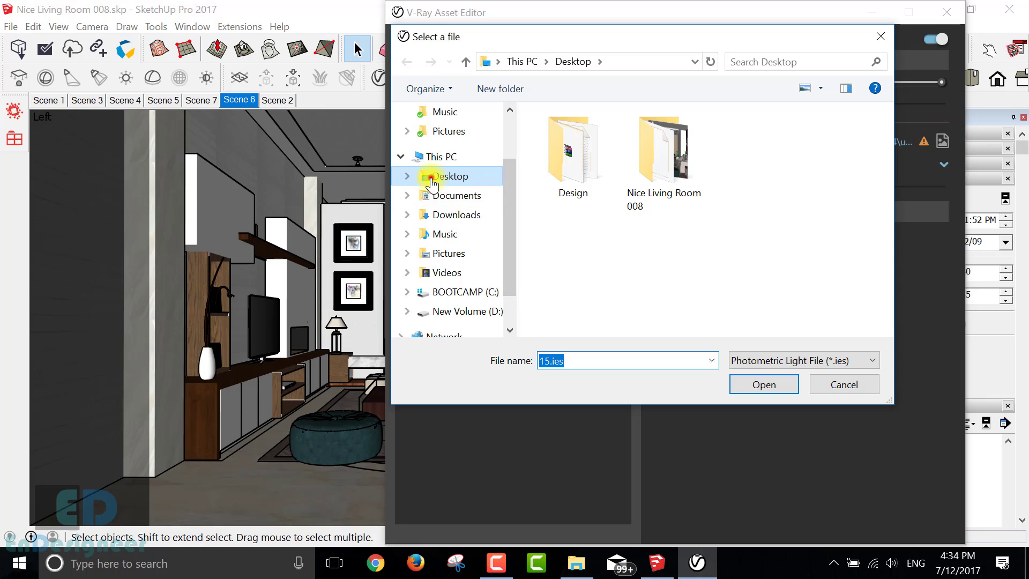
left_click(429, 175)
double_click(674, 176)
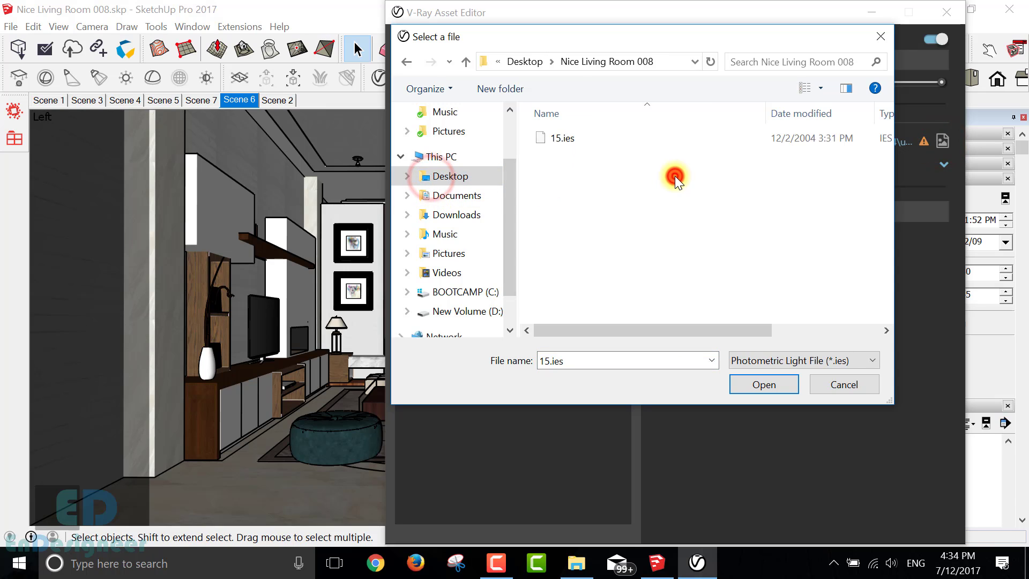
left_click(562, 139)
left_click(764, 384)
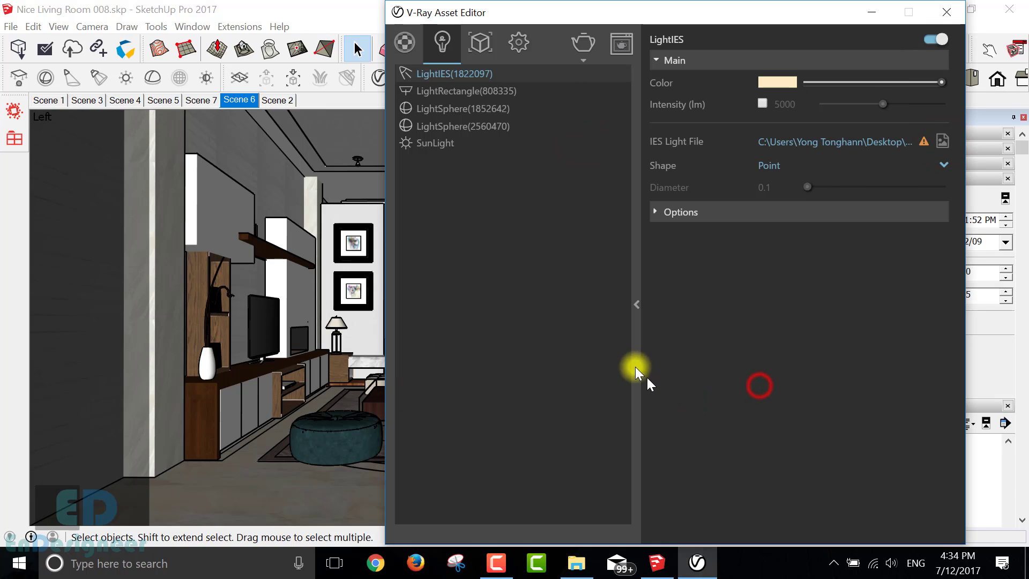
left_click(447, 142)
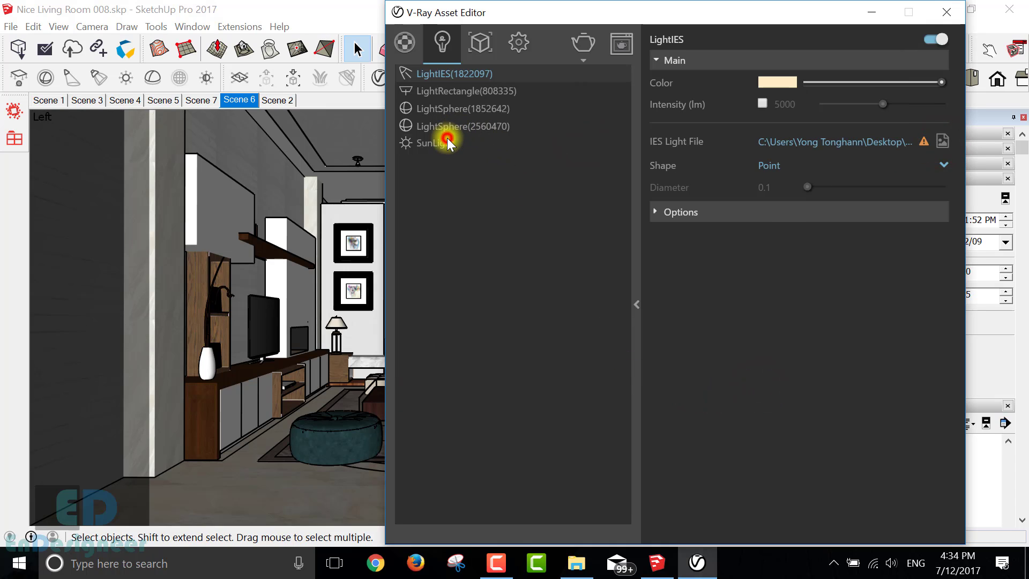
left_click(456, 112)
left_click(453, 95)
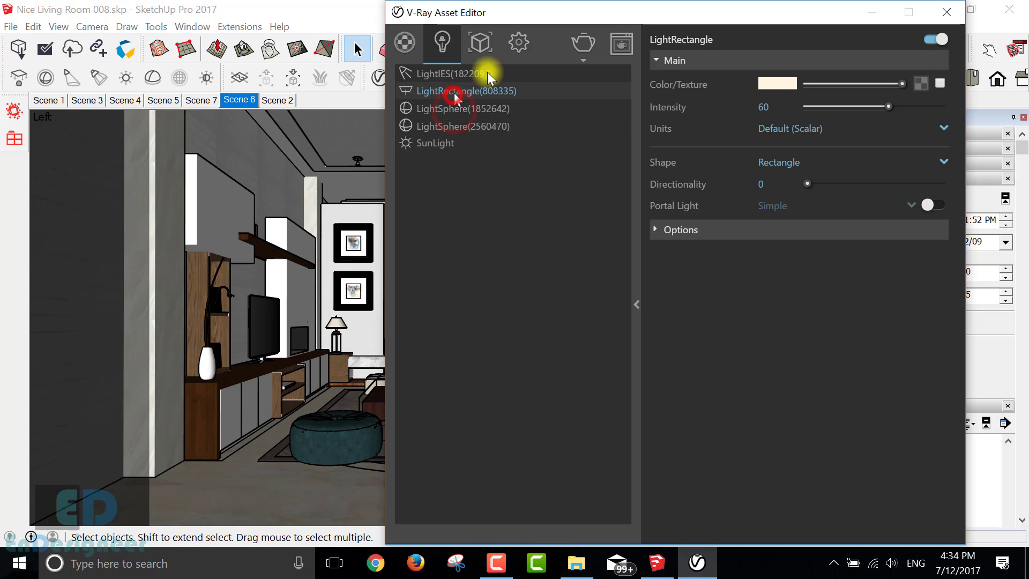
left_click(480, 43)
Step: Set the V-Ray render output to 16:9 widescreen with an image width of 1280
left_click(519, 43)
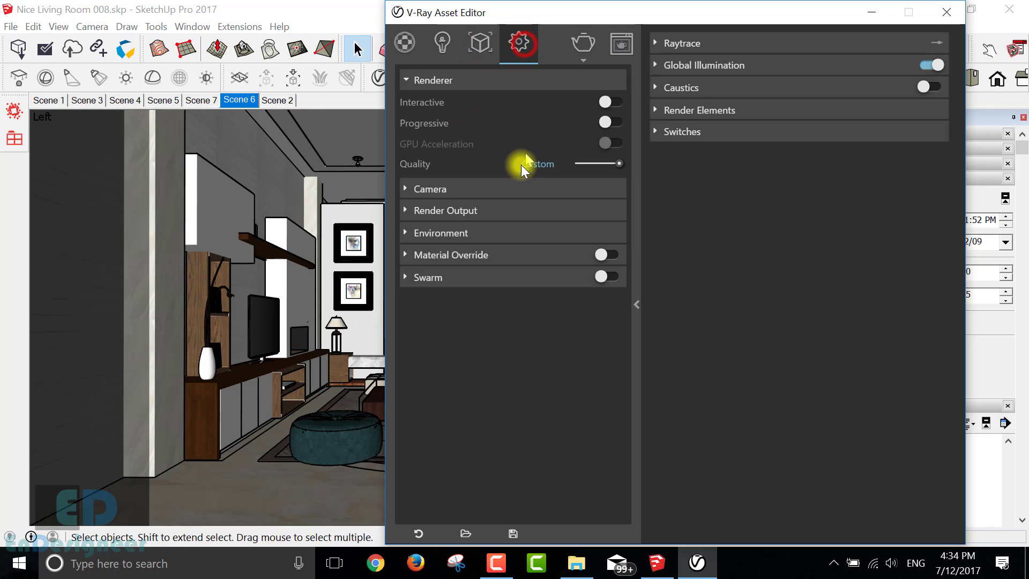
left_click(472, 209)
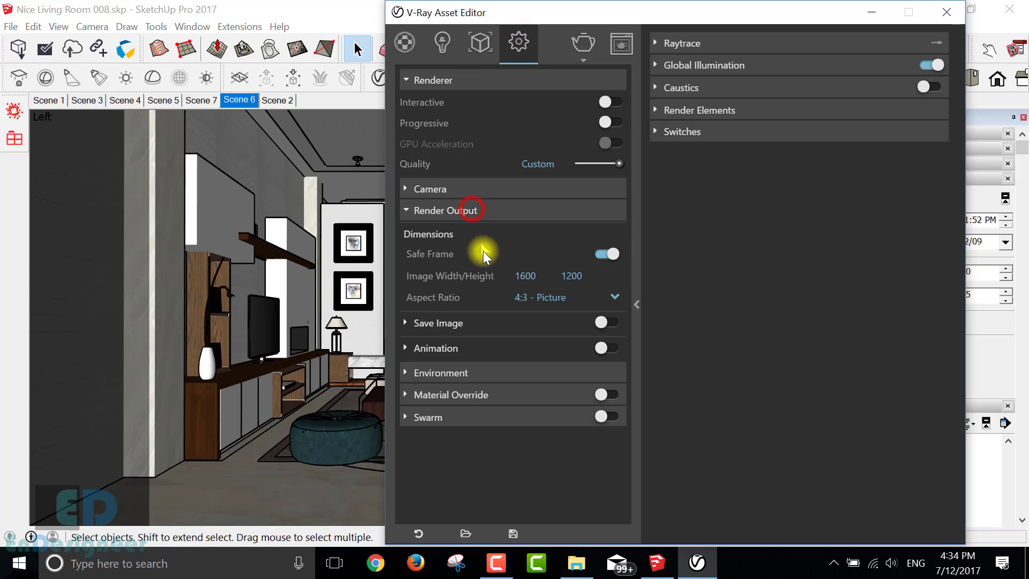
left_click(571, 297)
left_click(558, 318)
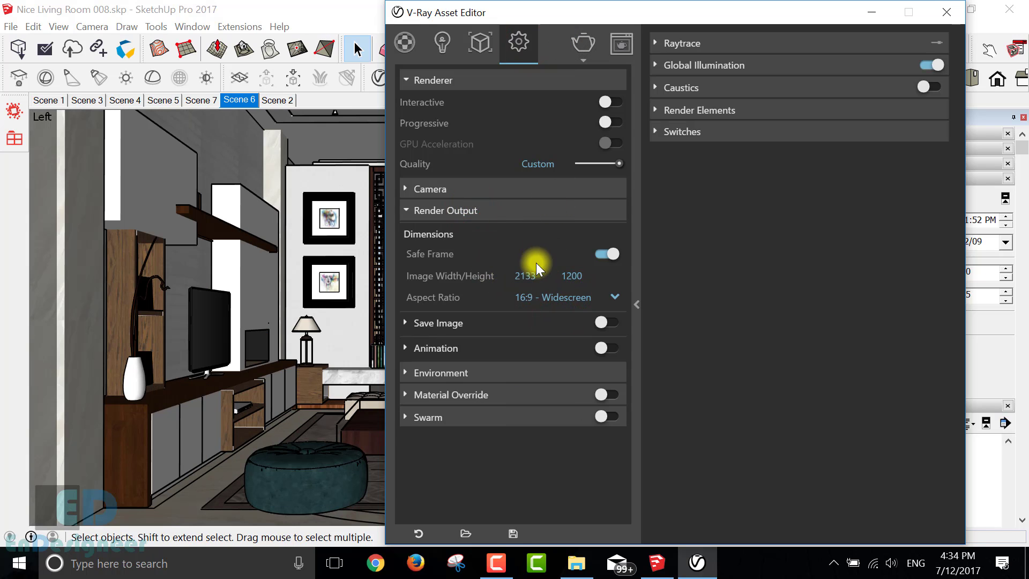
left_click(540, 274)
double_click(540, 273)
type("1280")
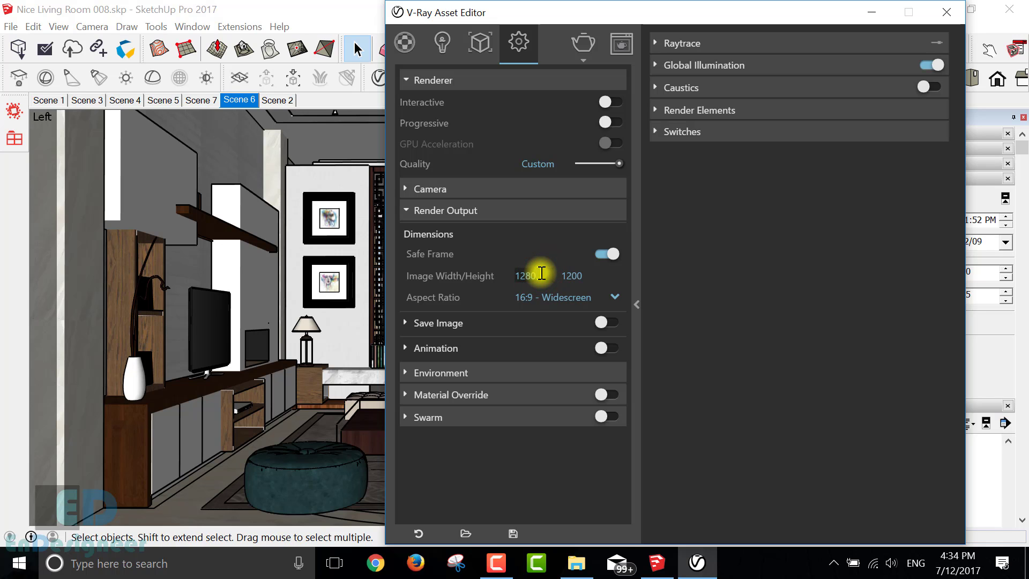
left_click(572, 276)
mouse_move(553, 12)
left_mouse_down()
mouse_move(598, 462)
mouse_move(551, 536)
left_mouse_up()
Step: Orbit and pan the Scene 6 camera to frame the room, then restore the Asset Editor
key("o")
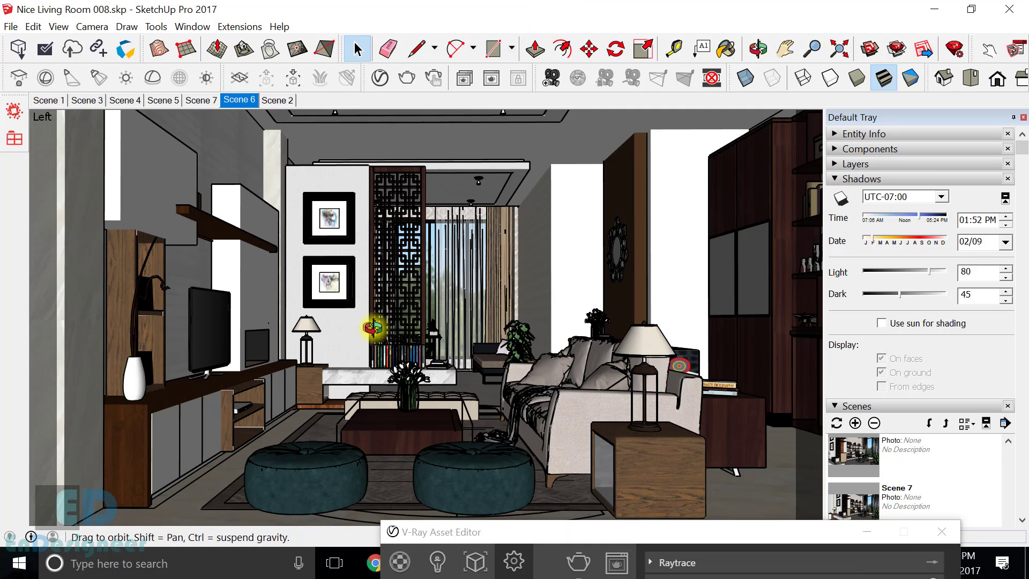
left_click_drag(373, 327, 359, 323)
key("space")
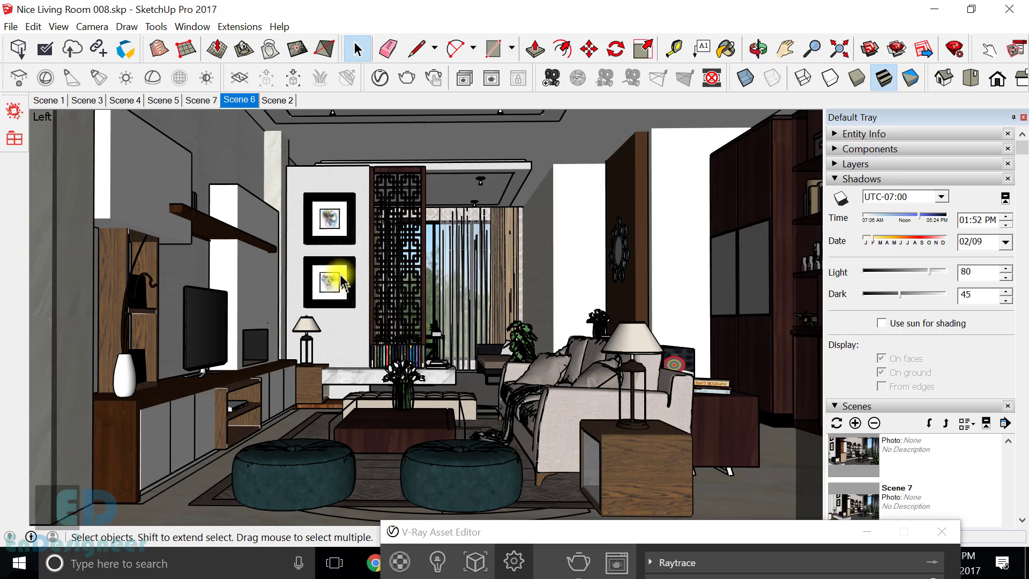
left_click(784, 48)
left_click_drag(627, 256, 634, 256)
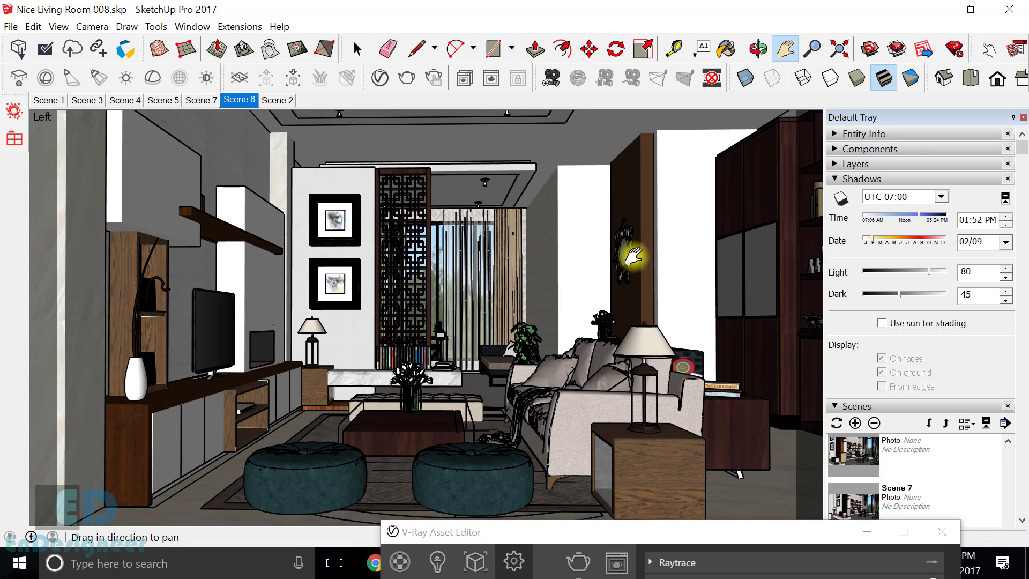
middle_click_drag(633, 256, 641, 259)
middle_click_drag(611, 346, 608, 342, "shift")
left_click_drag(607, 341, 612, 344)
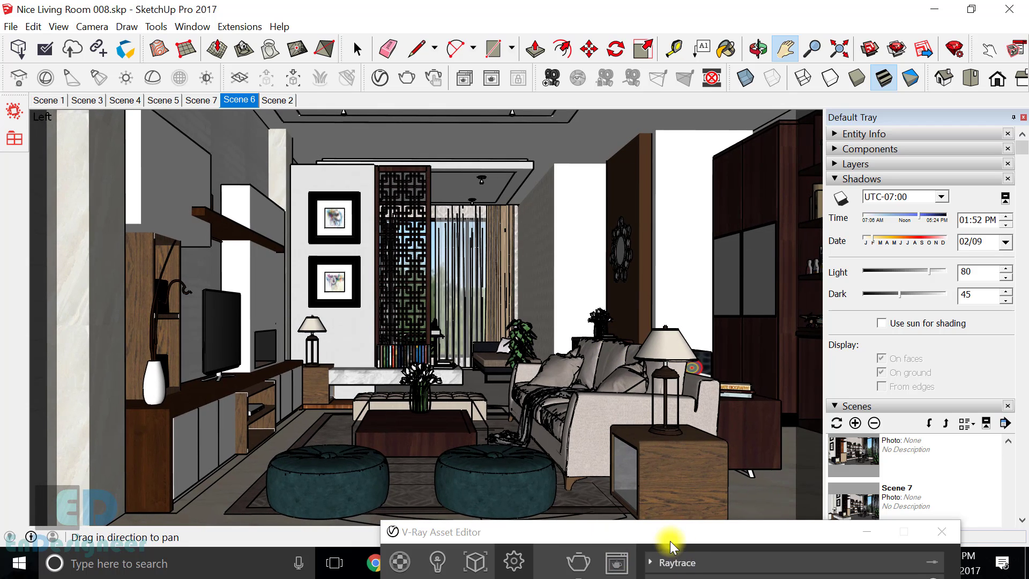
left_click_drag(662, 537, 669, 35)
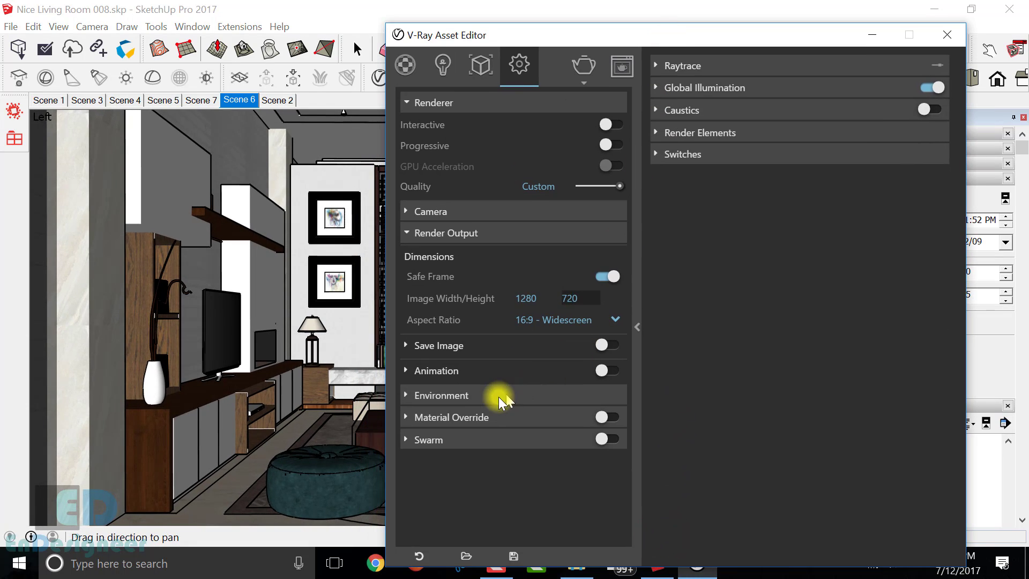
Step: Turn on V-Ray's Save Image option and choose the Desktop as the save location
left_click(436, 349)
left_click(606, 345)
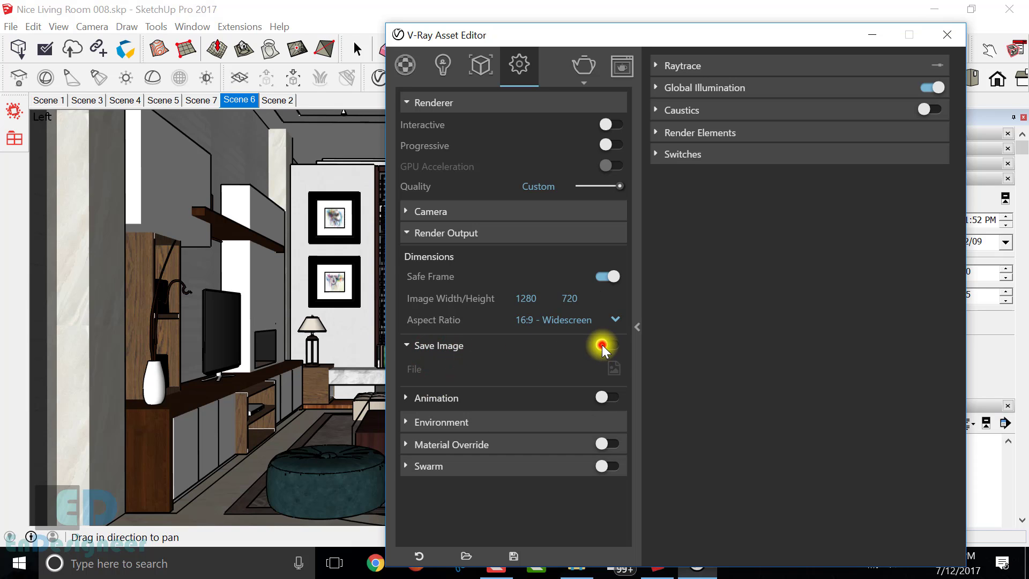
left_click(614, 369)
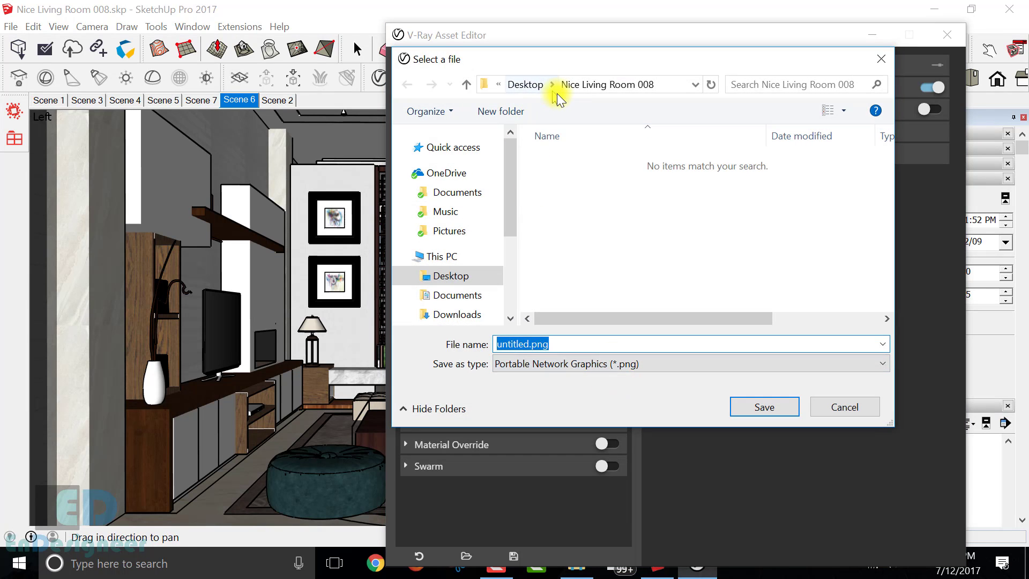
left_click(606, 84)
left_click(531, 85)
Step: Name the output file 'Nice Living Room 008 Render' and confirm the save location
left_click(665, 217)
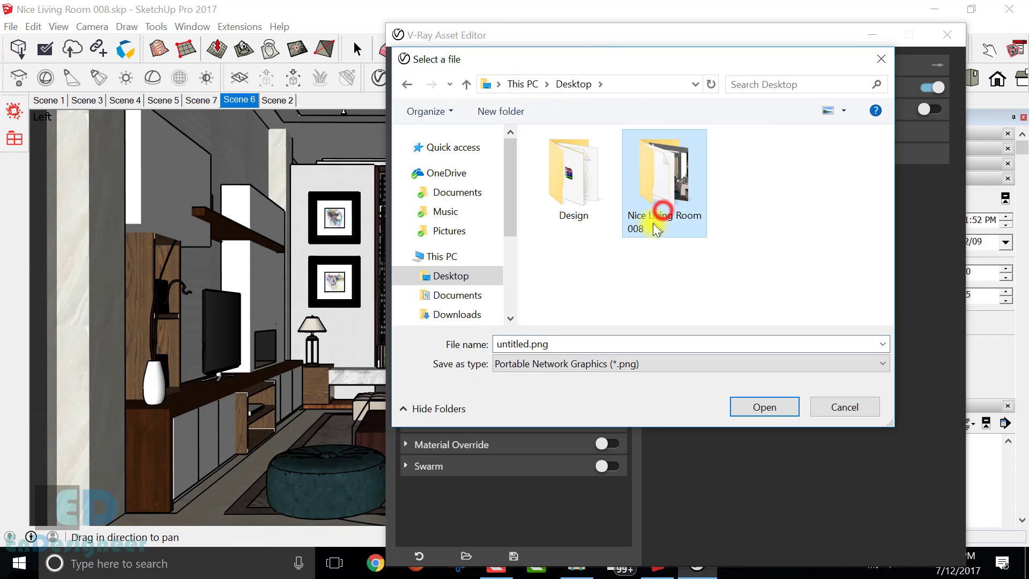
right_click(663, 218)
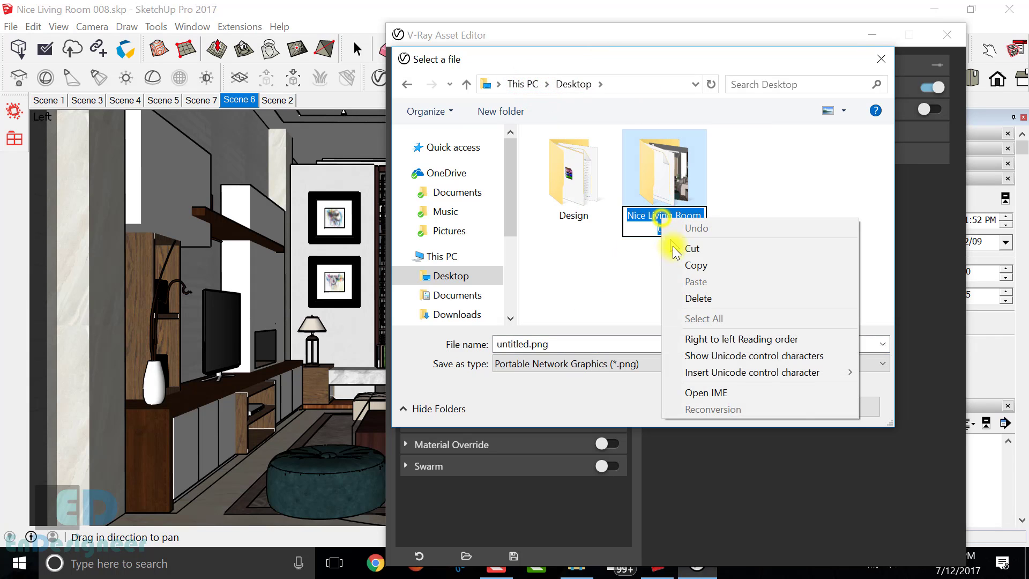
left_click(678, 260)
right_click(595, 341)
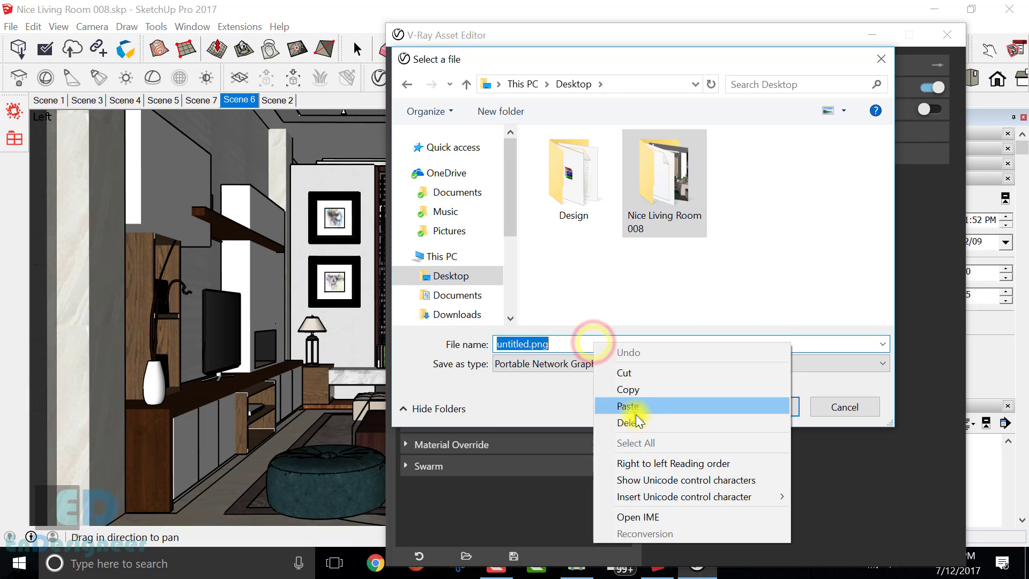
left_click(650, 406)
type("Room 008 R")
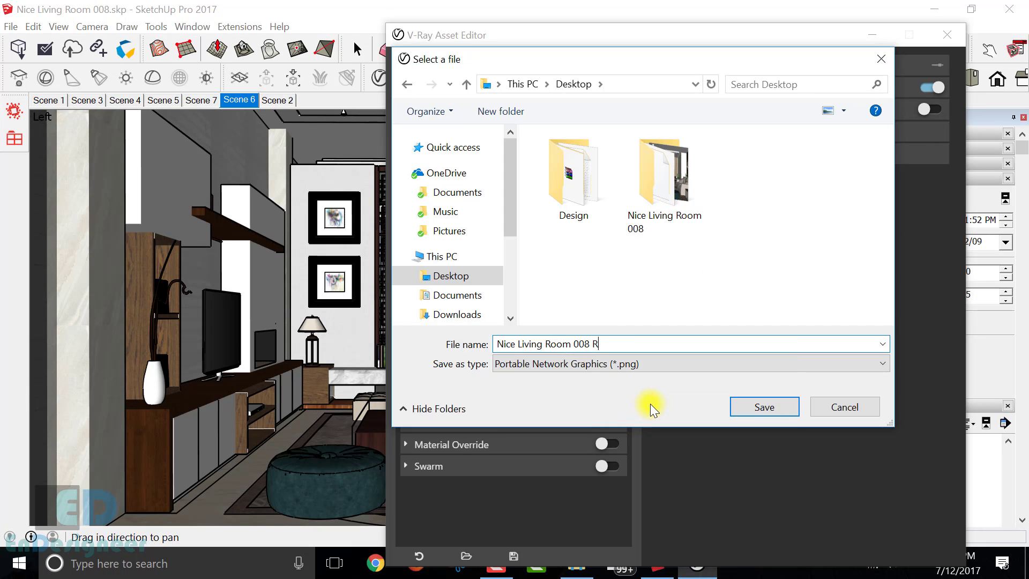
type("emder")
key("BackSpace")
key("BackSpace")
key("BackSpace")
key("BackSpace")
type("nder")
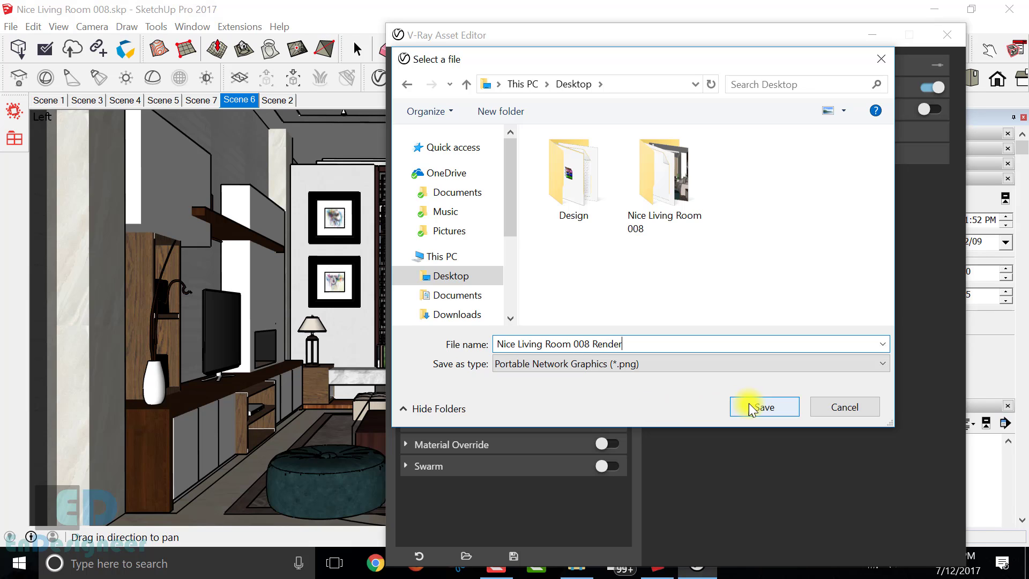
left_click(753, 406)
left_click(502, 423)
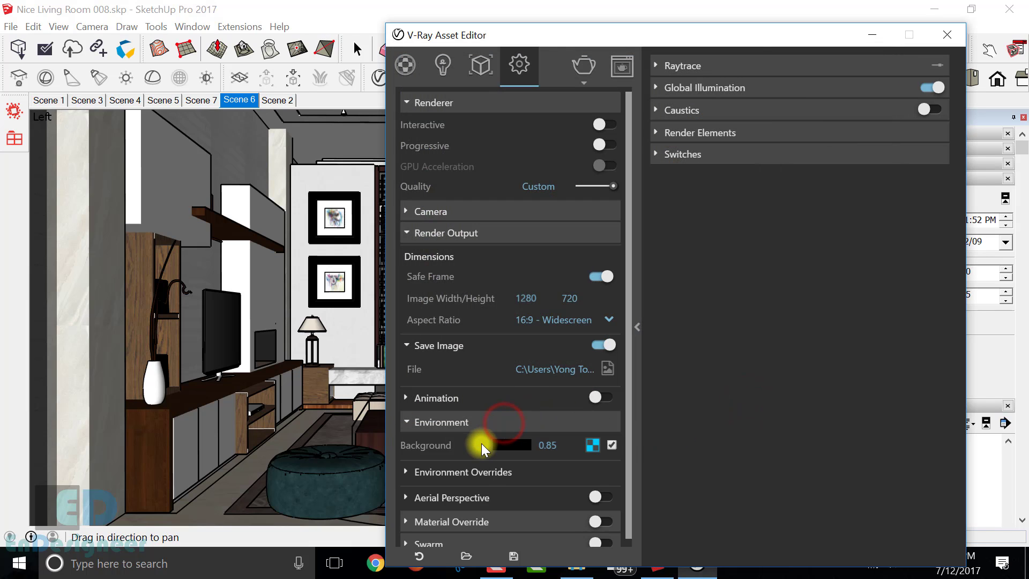
Step: Expand Environment Overrides and Global Illumination and enable the Light Cache subdivisions setting
left_click(484, 471)
scroll(473, 491, "down", 3)
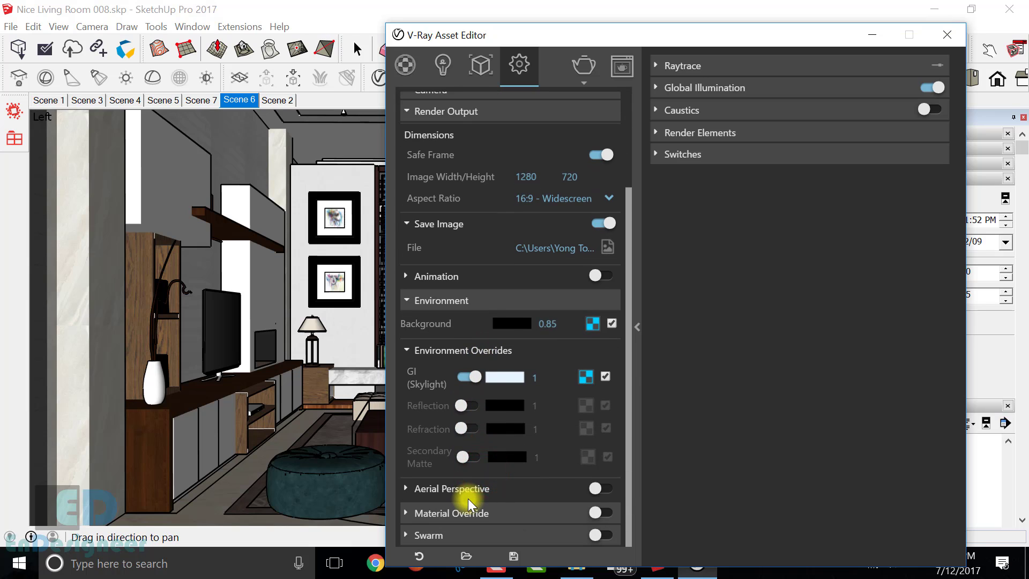
left_click(697, 88)
left_click(781, 113)
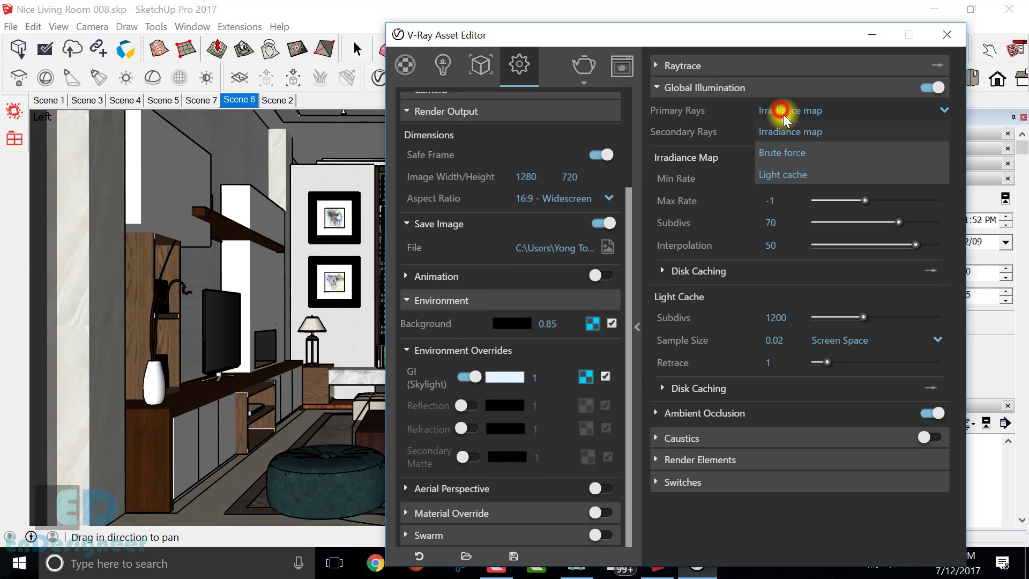
left_click(781, 135)
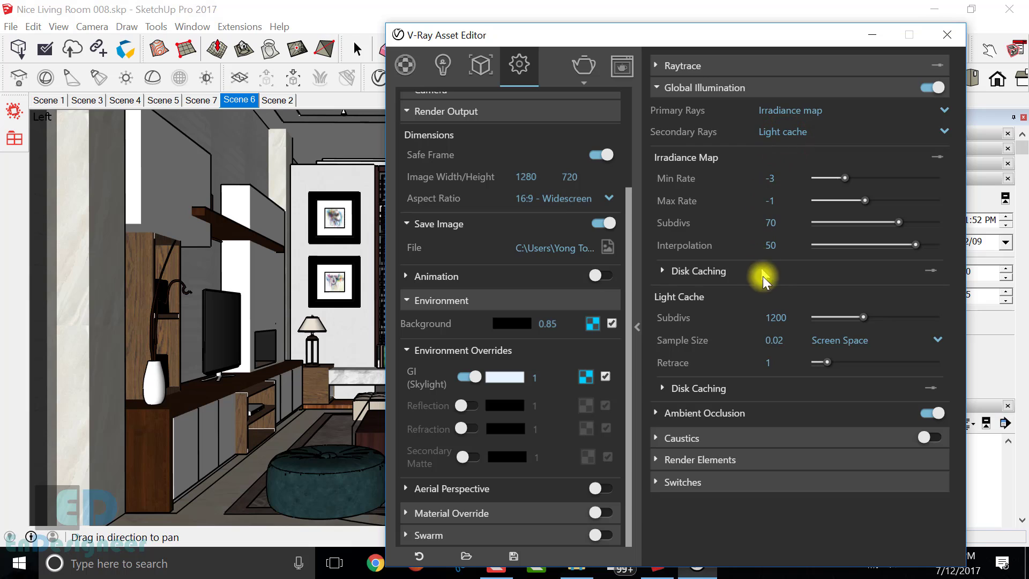
left_click(777, 318)
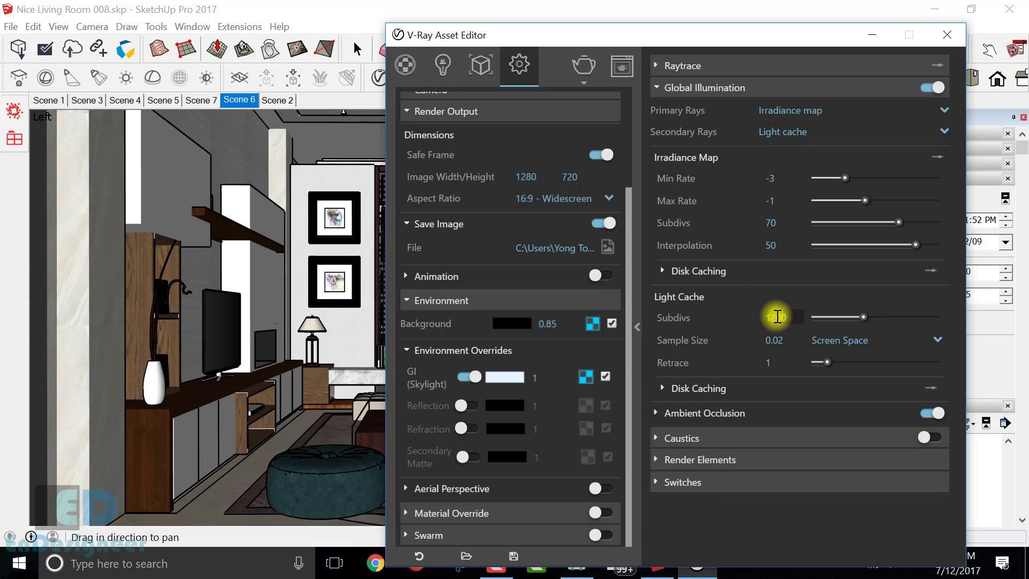
Step: Add a Denoiser render element, collapse the side panel, and move the editor to the right
left_click(724, 460)
left_click(742, 484)
left_click(702, 341)
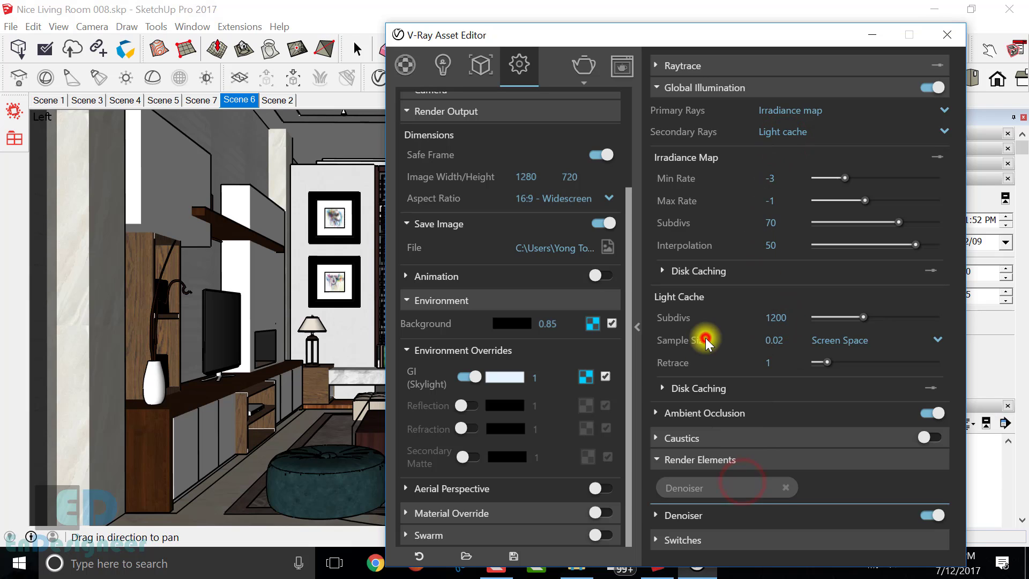
left_click_drag(702, 36, 745, 13)
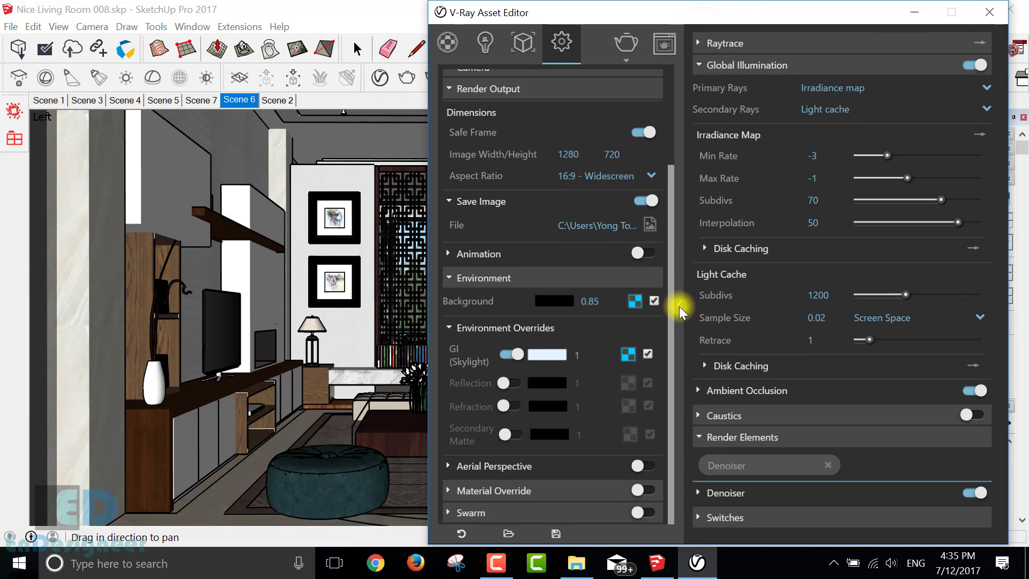
left_click(680, 304)
mouse_move(552, 12)
left_mouse_down()
mouse_move(830, 54)
mouse_move(852, 18)
left_mouse_up()
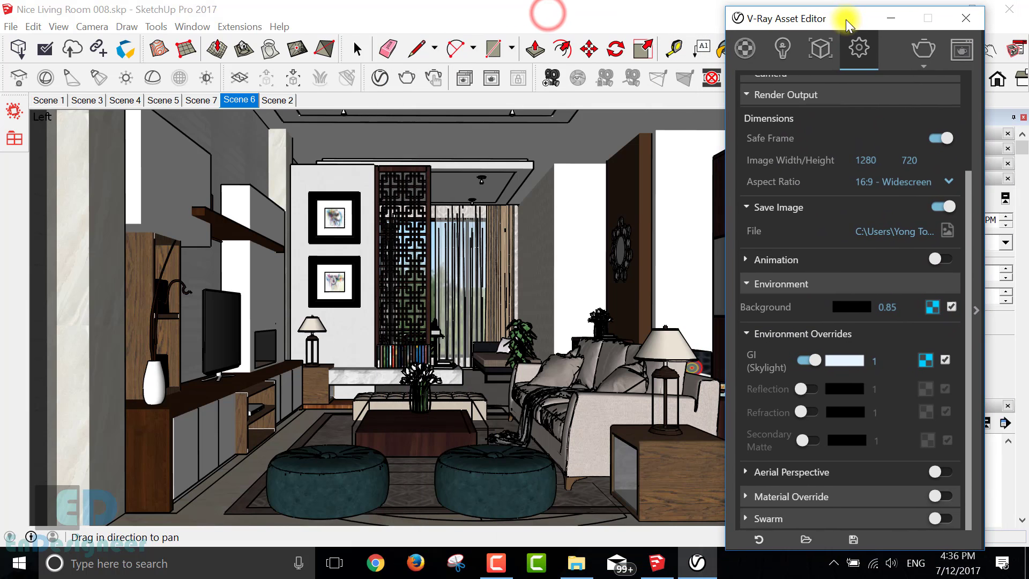
Step: Render the scene with V-Ray until it finishes at 100%, then show the desktop
left_click(923, 48)
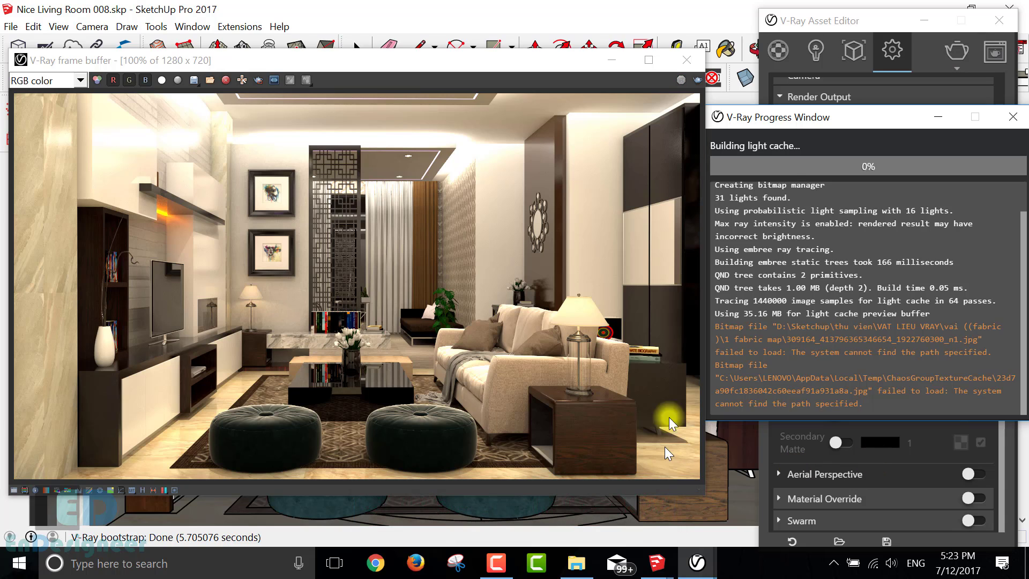
left_click(789, 128)
left_click_drag(789, 127, 793, 124)
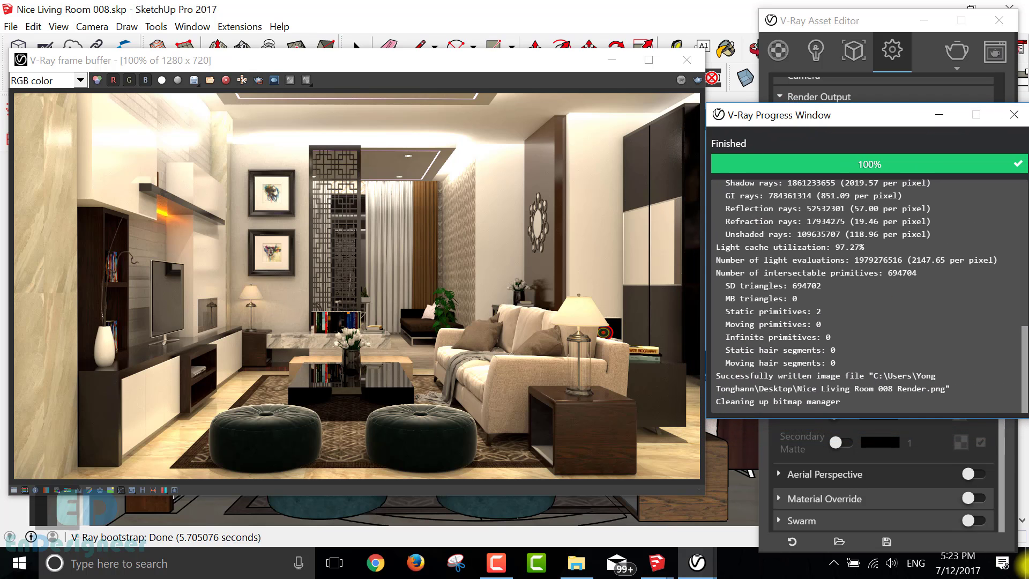
left_click(1027, 568)
right_click(496, 220)
Step: Preview the rendered living-room PNG in Photos, close it, and launch Photoshop
left_click(586, 291)
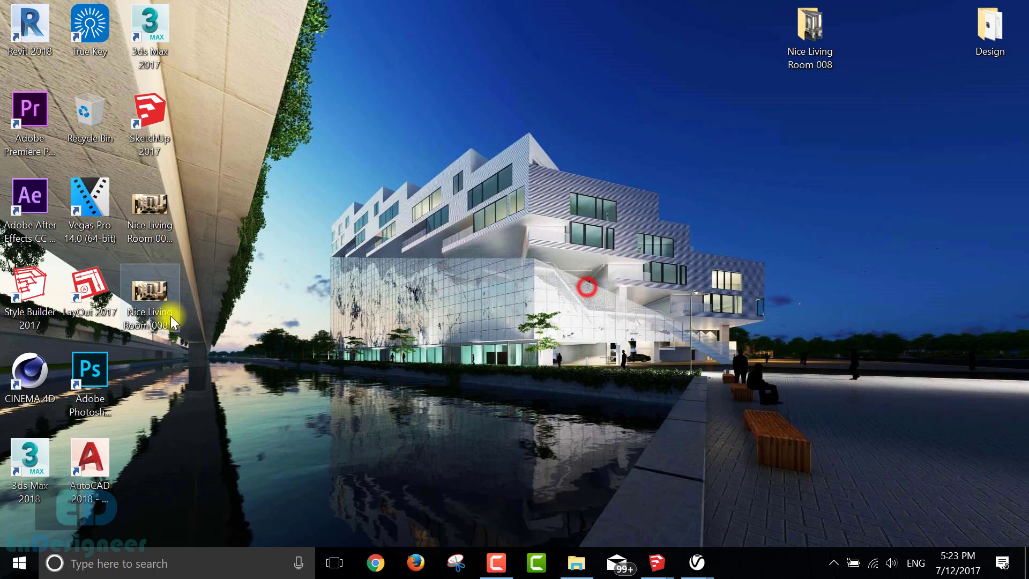
double_click(165, 275)
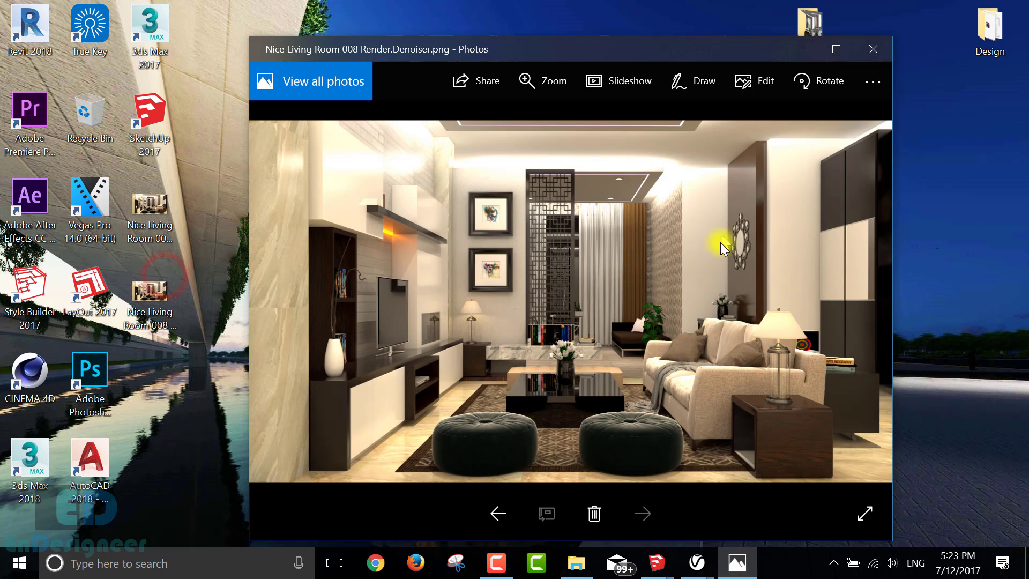
left_click(870, 46)
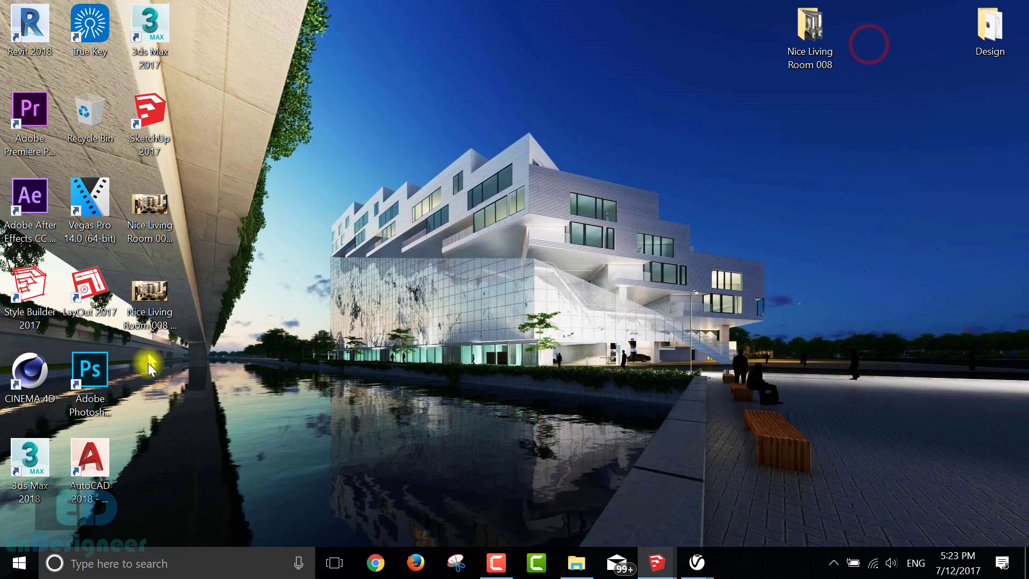
double_click(89, 369)
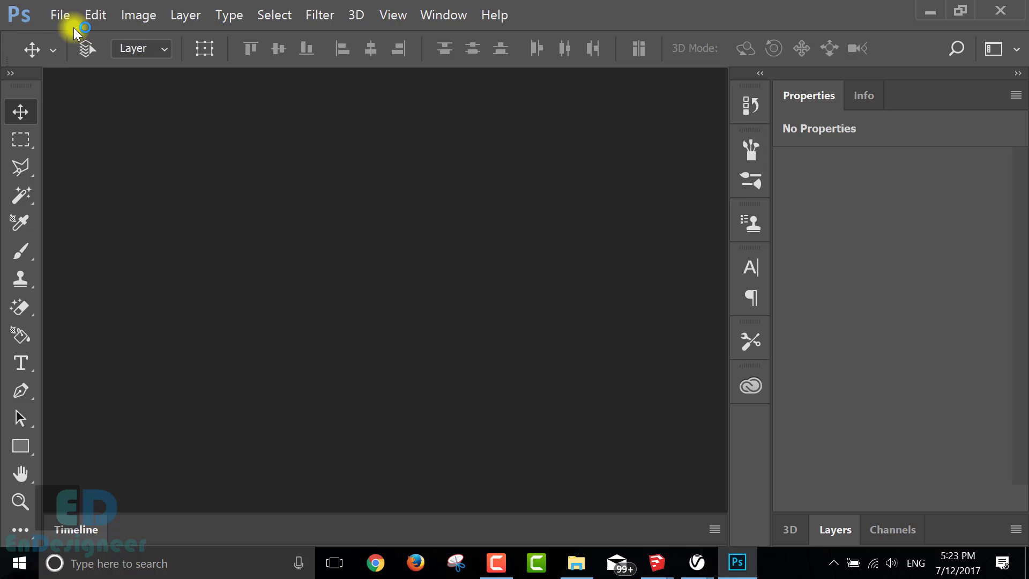
Step: Open the Denoiser render PNG from the Desktop as Camera Raw via File > Open As
left_click(75, 28)
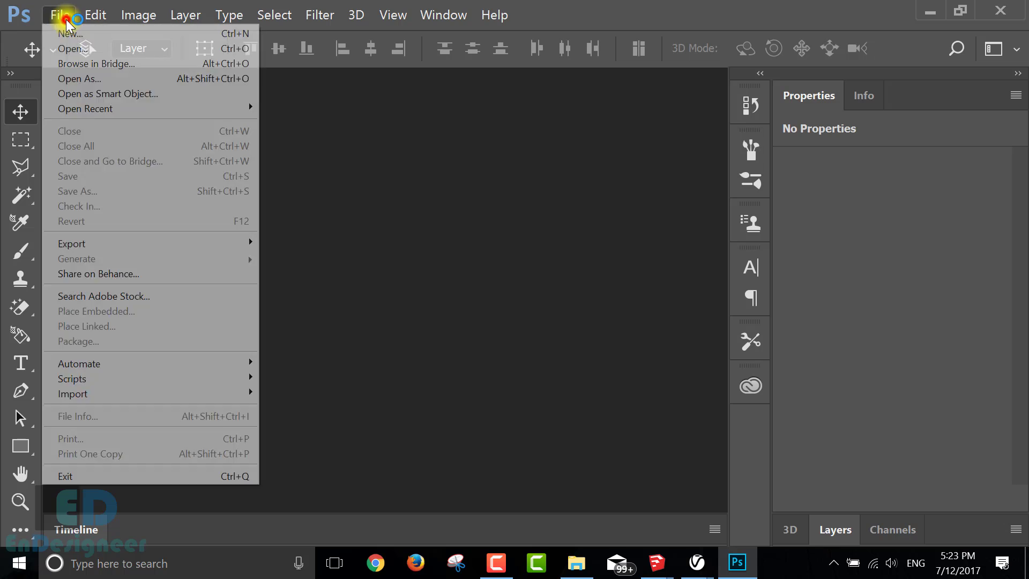
left_click(84, 79)
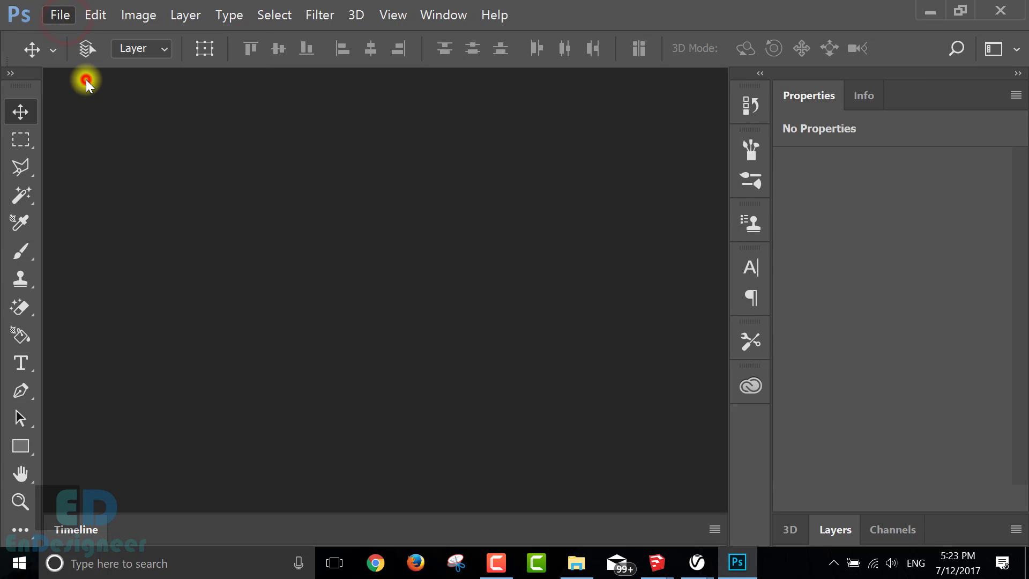
left_click(57, 17)
left_click(78, 71)
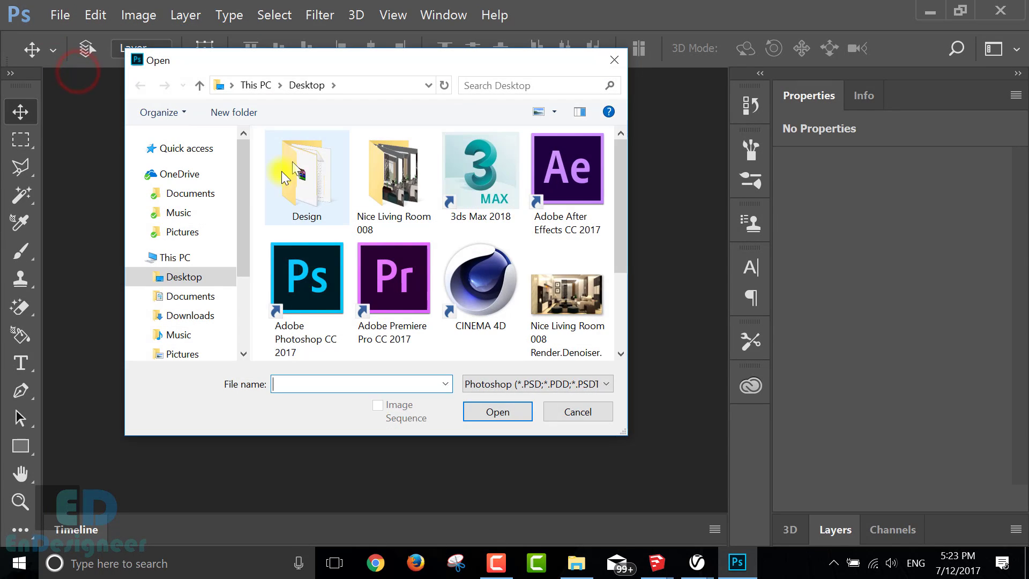
scroll(506, 337, "down", 2)
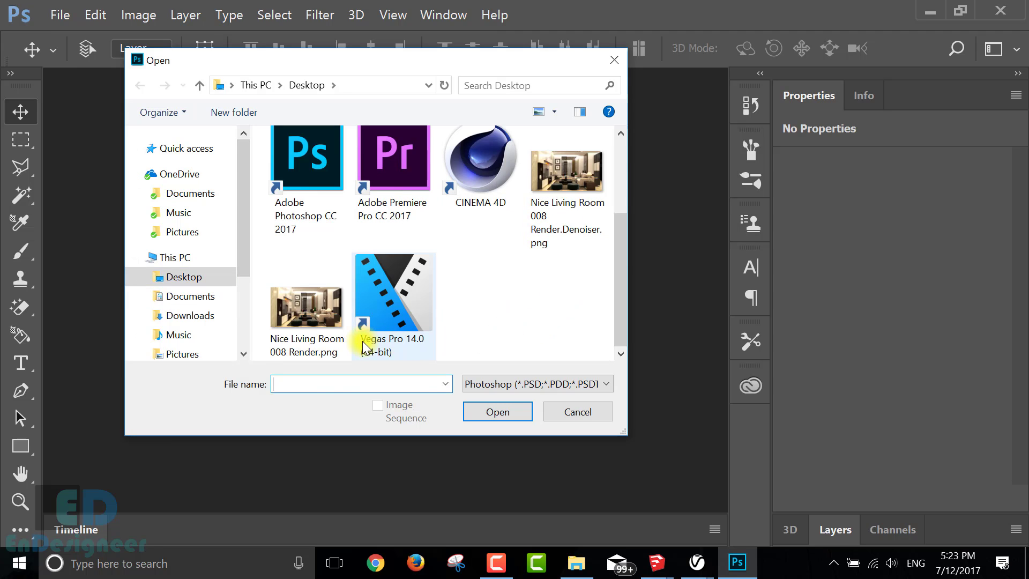
left_click(572, 161)
left_click(508, 383)
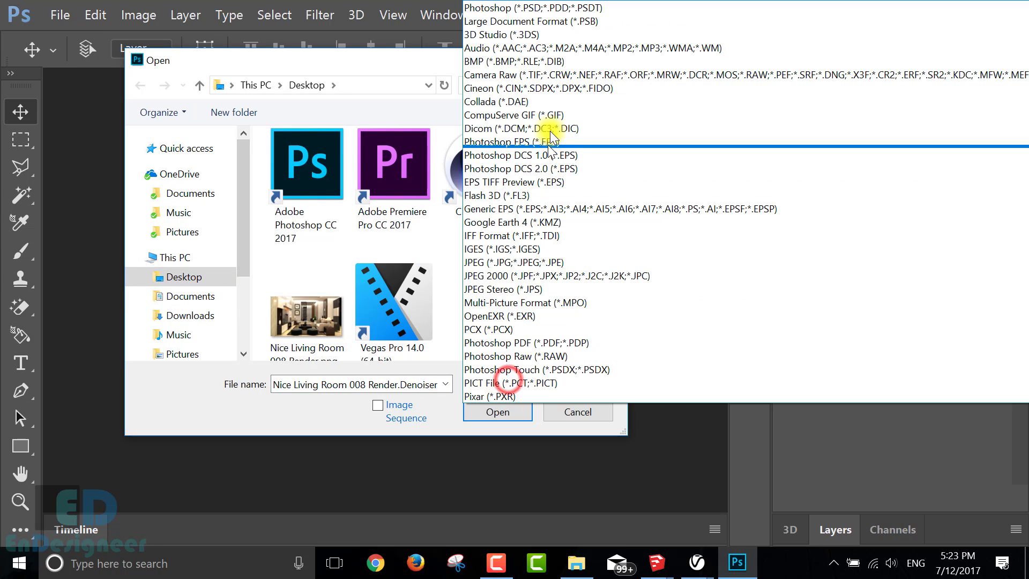
left_click(545, 77)
left_click(509, 418)
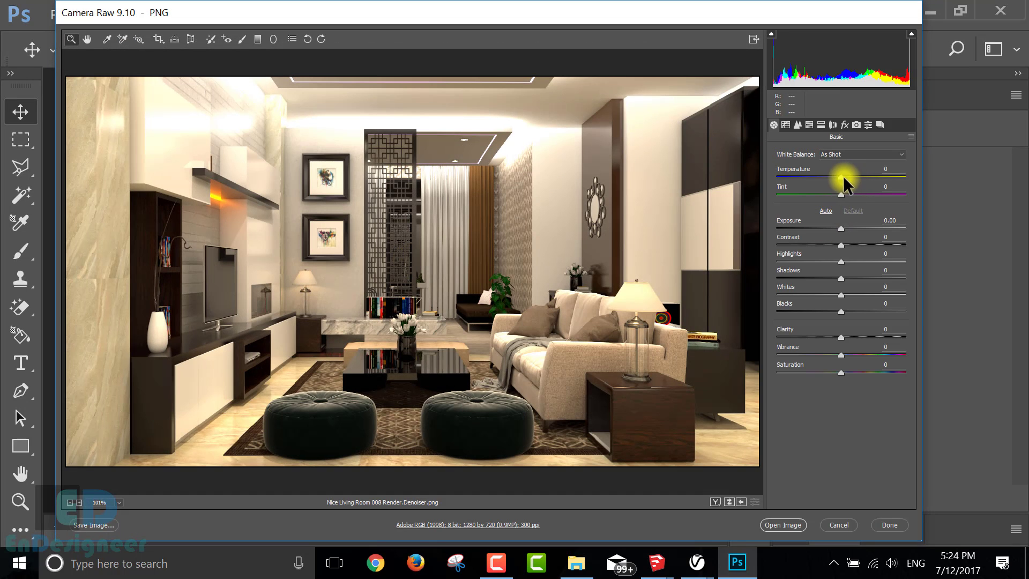
Step: Grade in Camera Raw (Temperature -13, Tint -6, Highlights -61, Shadows +45, Clarity +52) and open the image
left_click(842, 179)
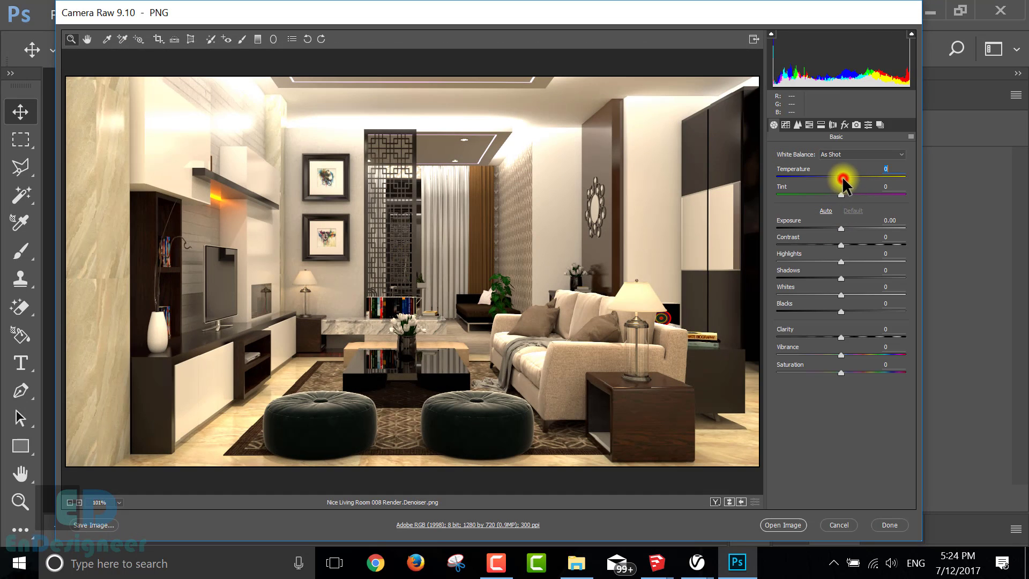
left_click_drag(843, 179, 833, 179)
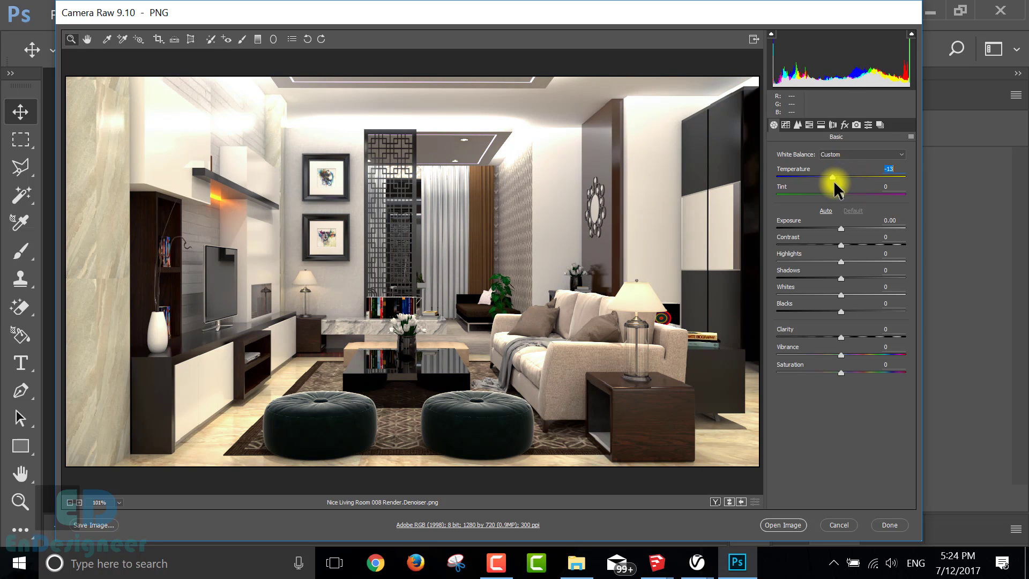
left_click(840, 195)
mouse_move(839, 197)
left_mouse_down()
mouse_move(855, 229)
mouse_move(841, 229)
mouse_move(810, 266)
mouse_move(858, 262)
mouse_move(792, 279)
mouse_move(882, 278)
mouse_move(871, 287)
mouse_move(887, 294)
mouse_move(809, 295)
mouse_move(811, 309)
left_mouse_up()
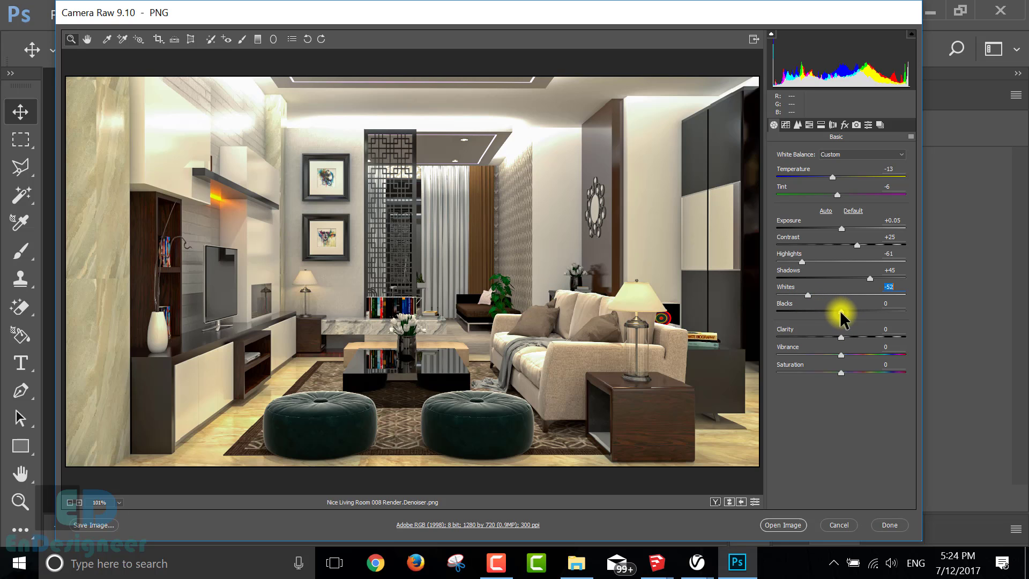
mouse_move(840, 312)
left_mouse_down()
mouse_move(896, 320)
mouse_move(850, 317)
mouse_move(875, 337)
mouse_move(849, 362)
mouse_move(879, 374)
mouse_move(834, 385)
left_mouse_up()
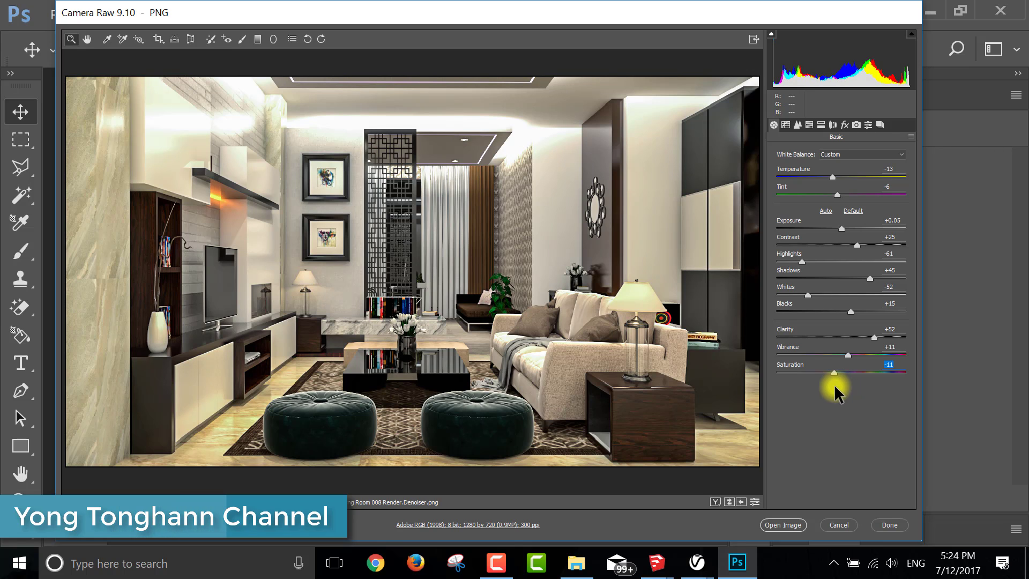
left_click(782, 524)
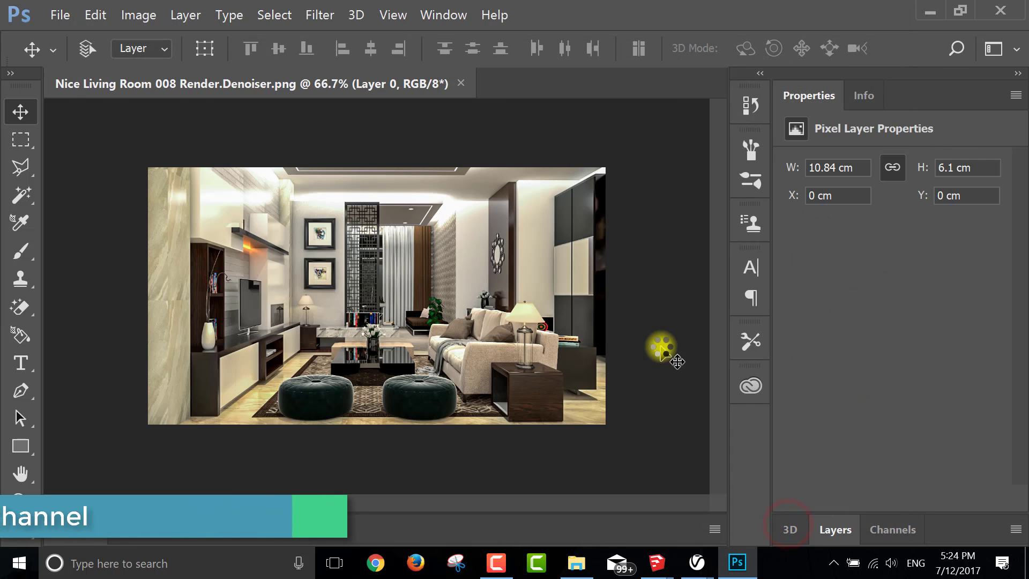
Step: Save the graded render as a JPEG at maximum quality 12
left_click(62, 13)
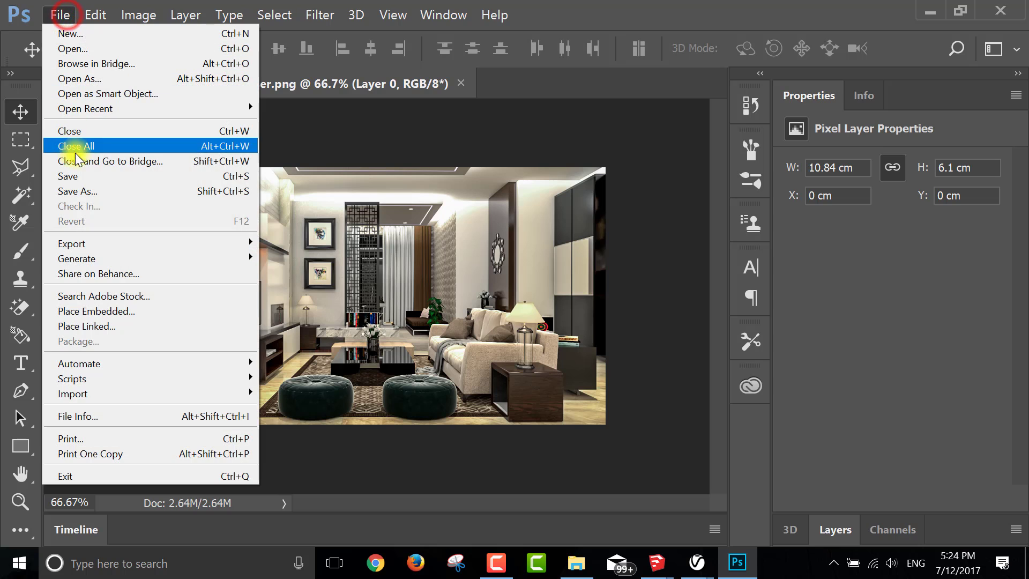
left_click(88, 191)
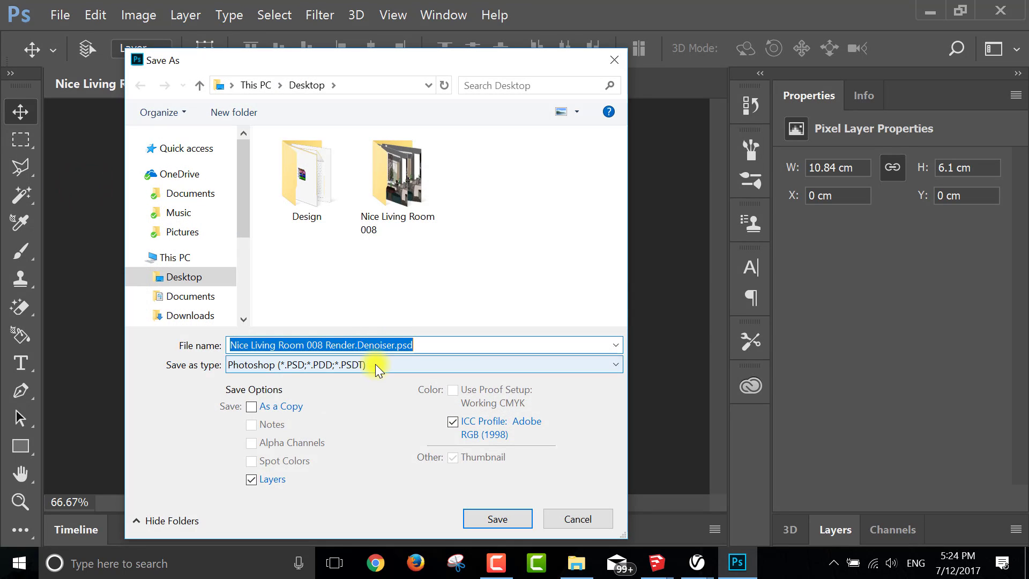
left_click(373, 365)
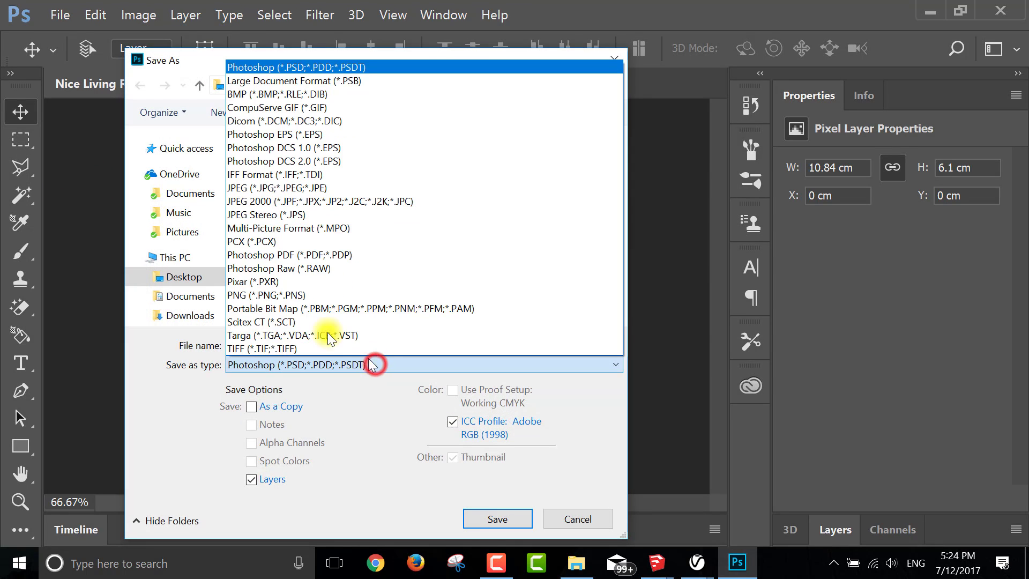
left_click(301, 188)
left_click(493, 518)
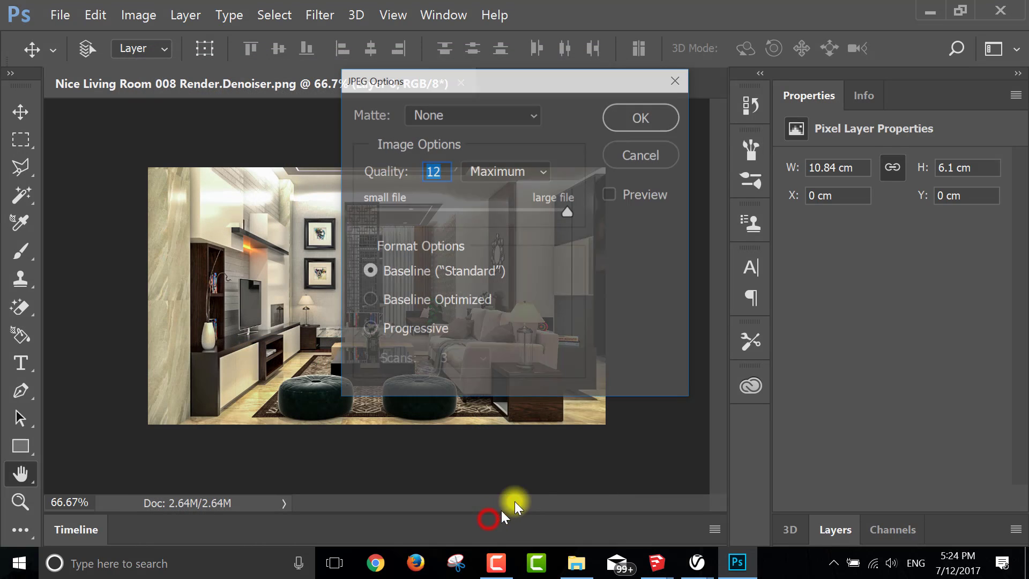
left_click(662, 119)
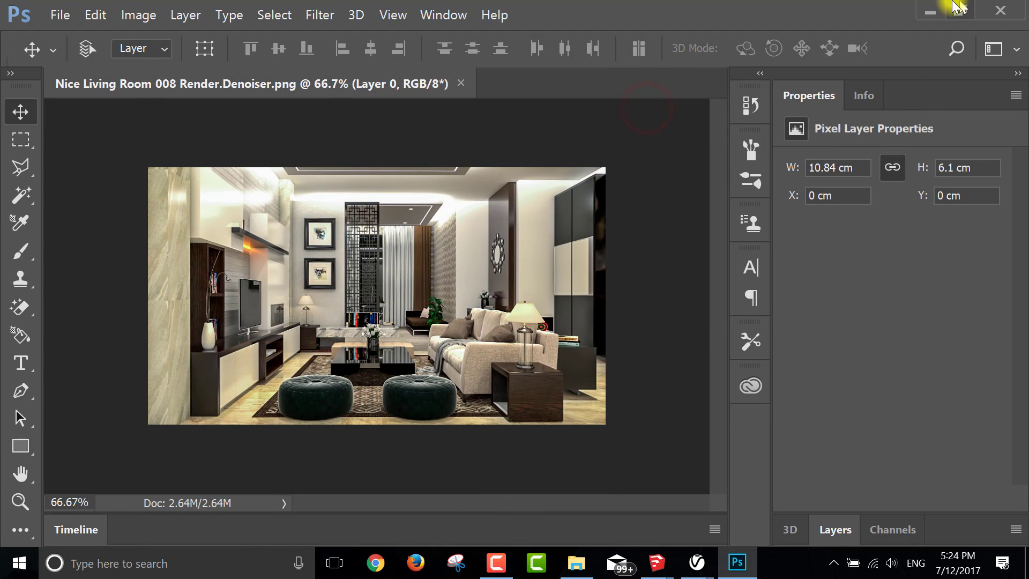
Step: Minimize Photoshop and refresh the desktop so the new JPEG appears
left_click(938, 8)
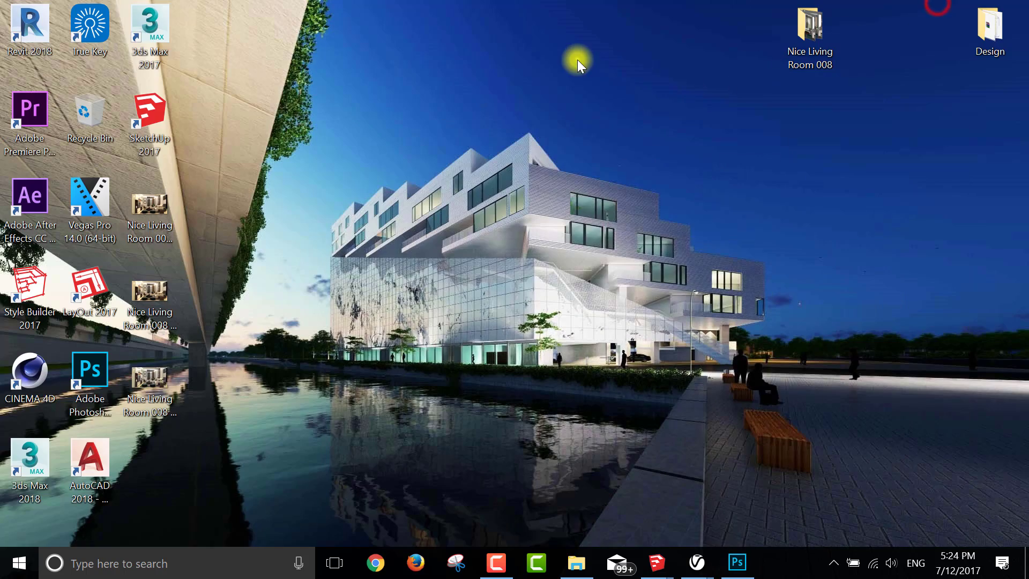
right_click(577, 59)
left_click(645, 127)
Step: Open the living-room JPEG from the desktop in Photos and view it full screen
double_click(162, 384)
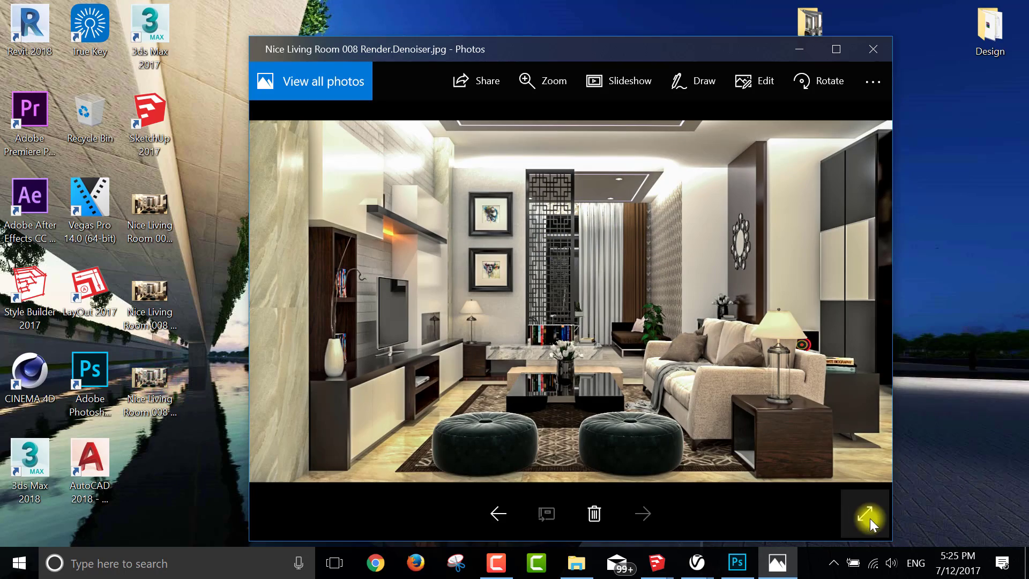
left_click(869, 513)
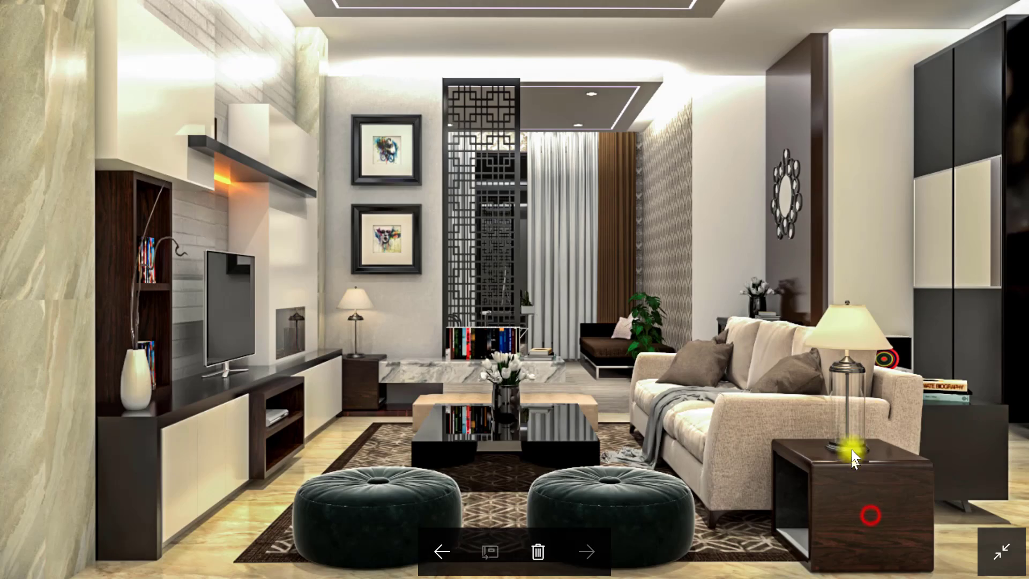